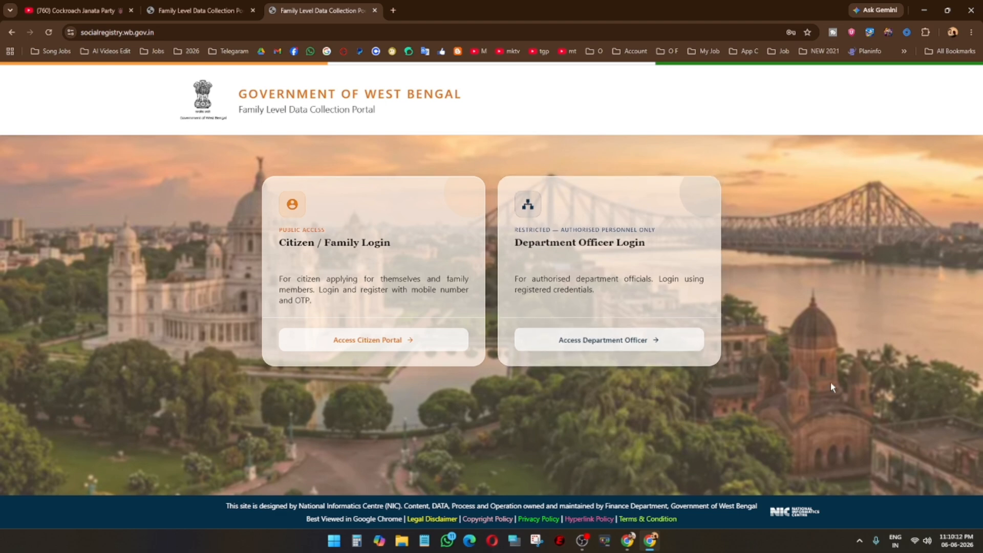
Step: Move between the browser tabs and return to the portal landing page
{"action": "left_click", "coordinate": [149, 33]}
{"action": "left_click", "coordinate": [128, 152]}
{"action": "left_click", "coordinate": [207, 7]}
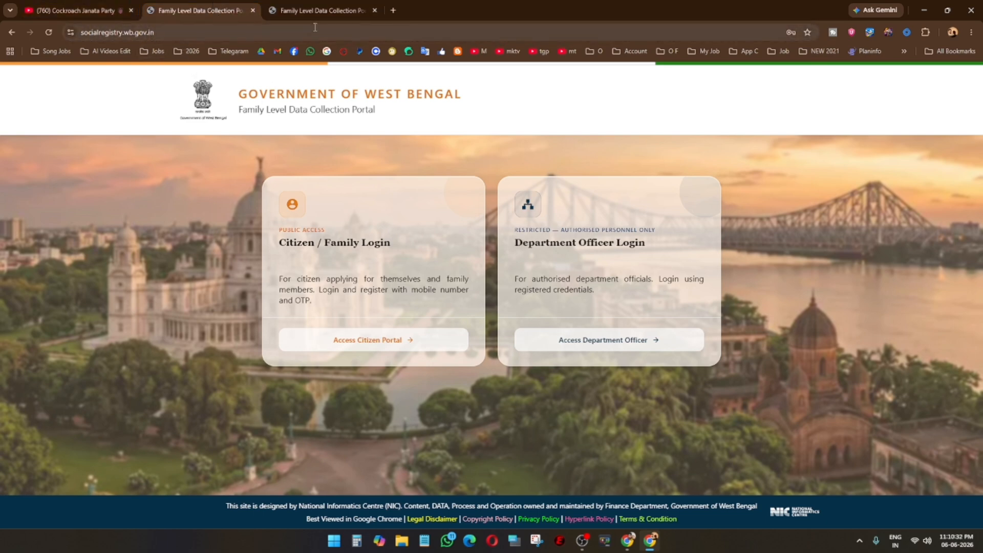
{"action": "left_click", "coordinate": [83, 9]}
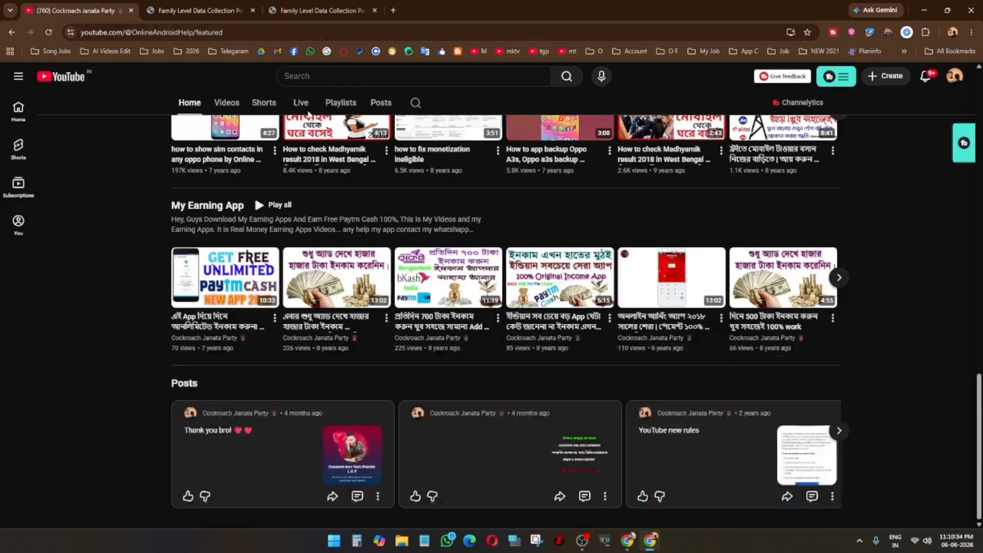
{"action": "scroll", "coordinate": [149, 256], "scroll_direction": "up", "scroll_amount": 2}
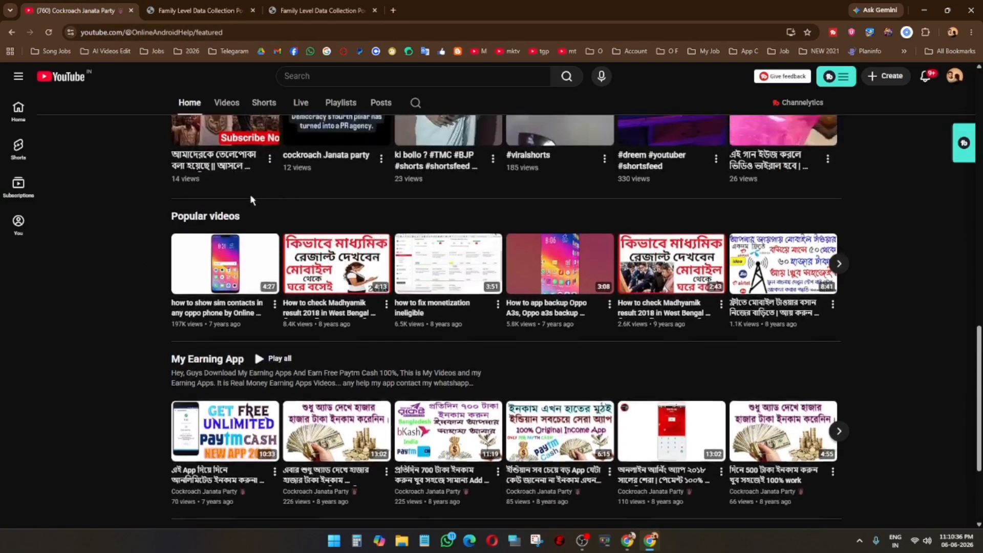
{"action": "scroll", "coordinate": [250, 195], "scroll_direction": "down", "scroll_amount": 2}
{"action": "scroll", "coordinate": [75, 146], "scroll_direction": "up", "scroll_amount": 2}
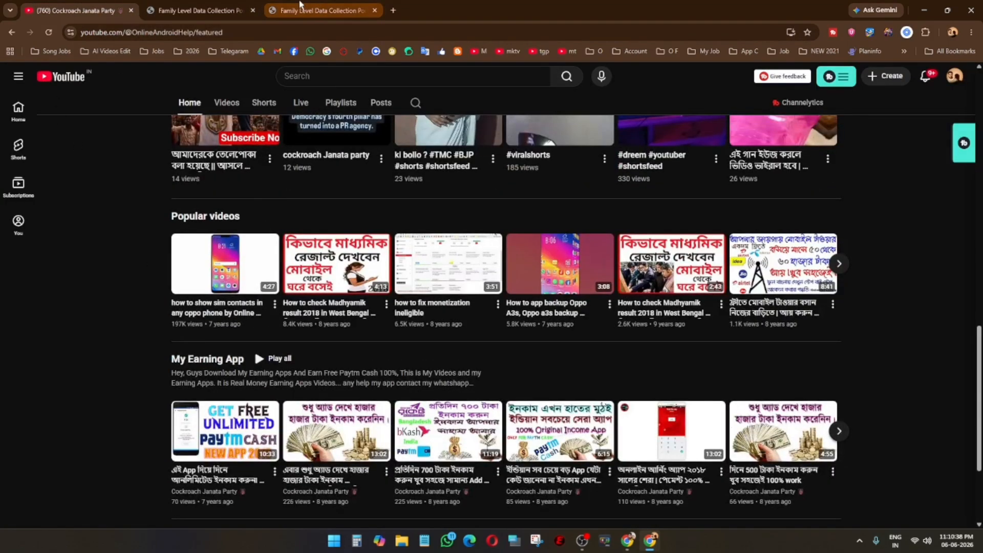
{"action": "left_click", "coordinate": [220, 10]}
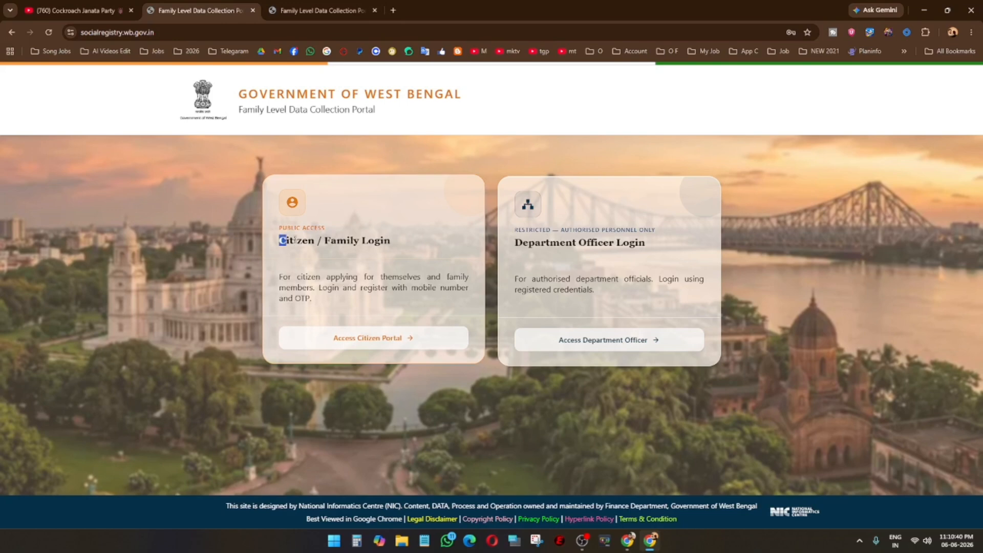
Step: Open the Citizen Portal from the Citizen / Family Login section
{"action": "left_click_drag", "start_coordinate": [295, 239], "coordinate": [409, 244]}
{"action": "left_click", "coordinate": [348, 292]}
{"action": "left_click", "coordinate": [415, 345]}
Step: Log out of the previously filled family form in the other browser window
{"action": "left_click", "coordinate": [626, 548]}
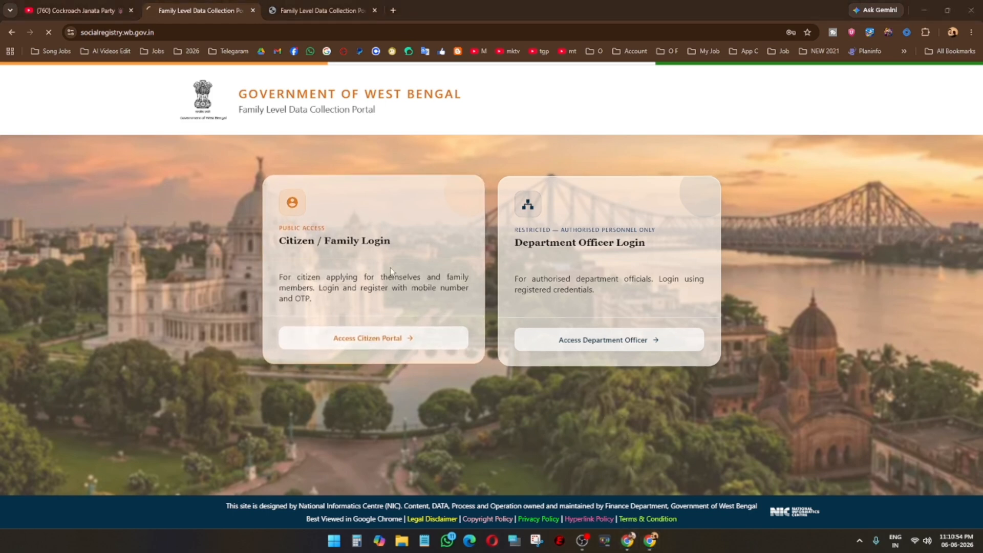
{"action": "left_click", "coordinate": [322, 10]}
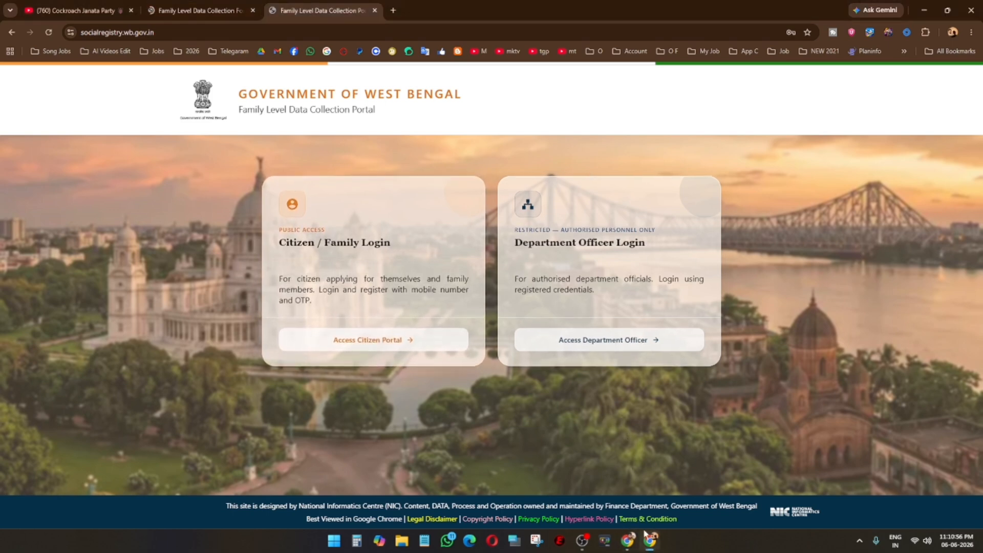
{"action": "left_click", "coordinate": [628, 543]}
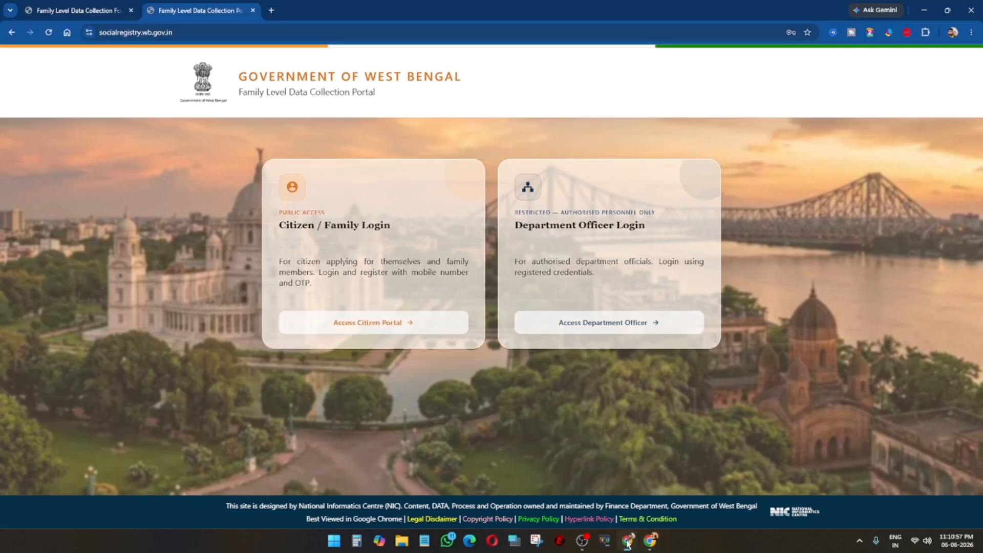
{"action": "left_click", "coordinate": [48, 9]}
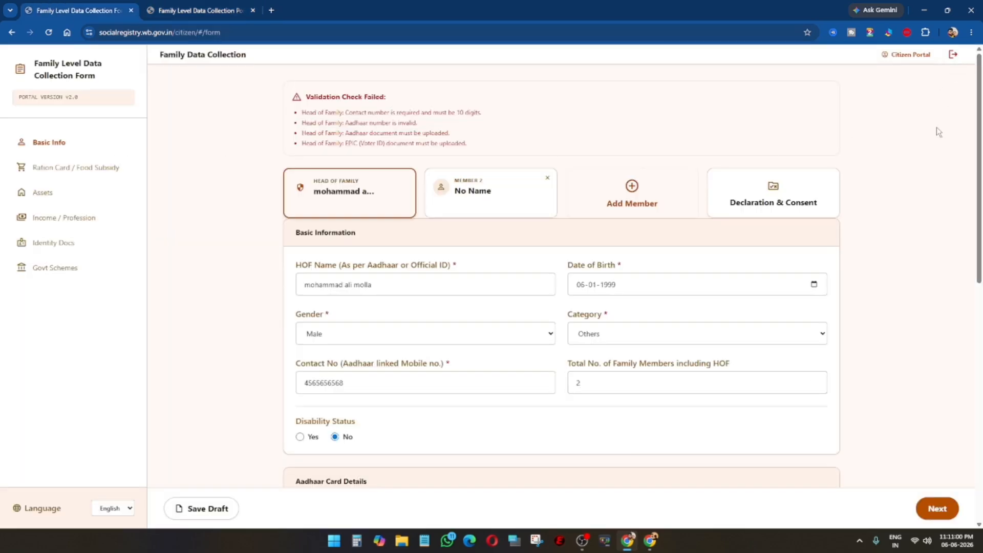
{"action": "left_click", "coordinate": [953, 55]}
{"action": "left_click", "coordinate": [328, 213]}
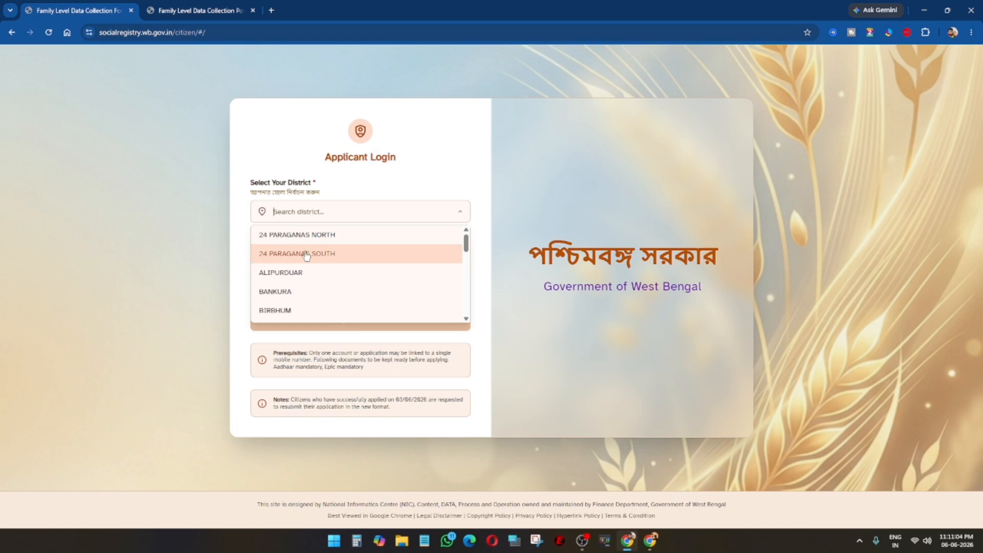
Step: Choose district 24 PARAGANAS SOUTH and enter the registered mobile number
{"action": "left_click", "coordinate": [345, 188]}
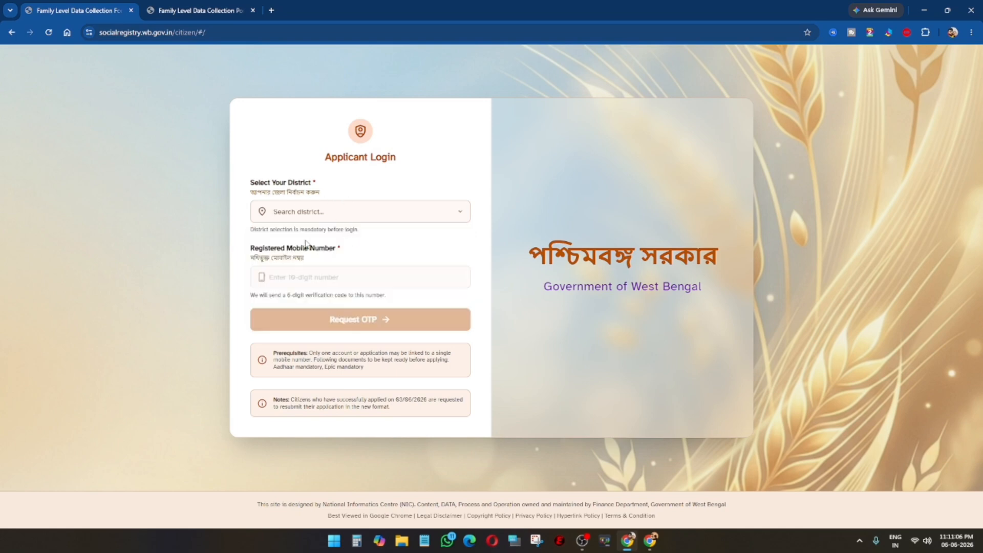
{"action": "left_click", "coordinate": [317, 212]}
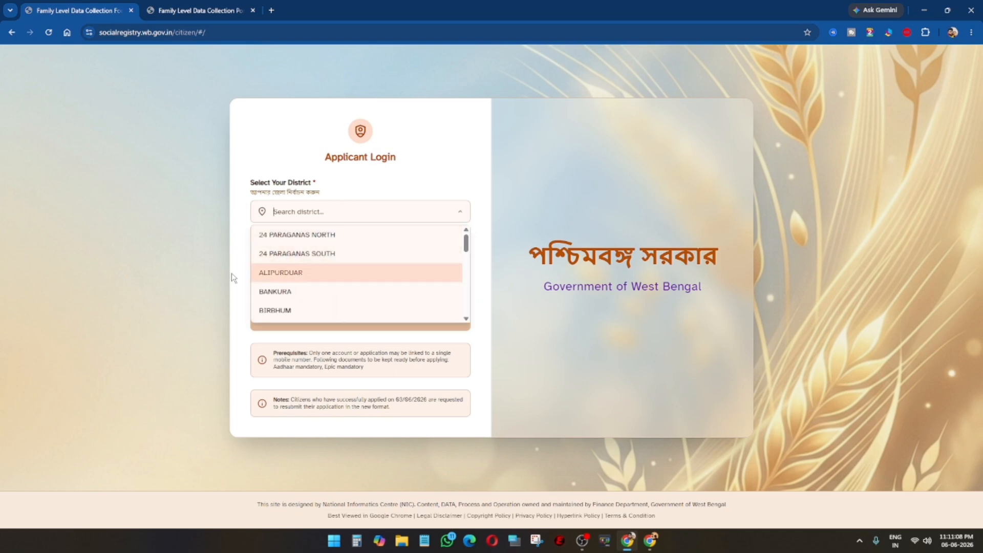
{"action": "left_click", "coordinate": [331, 261]}
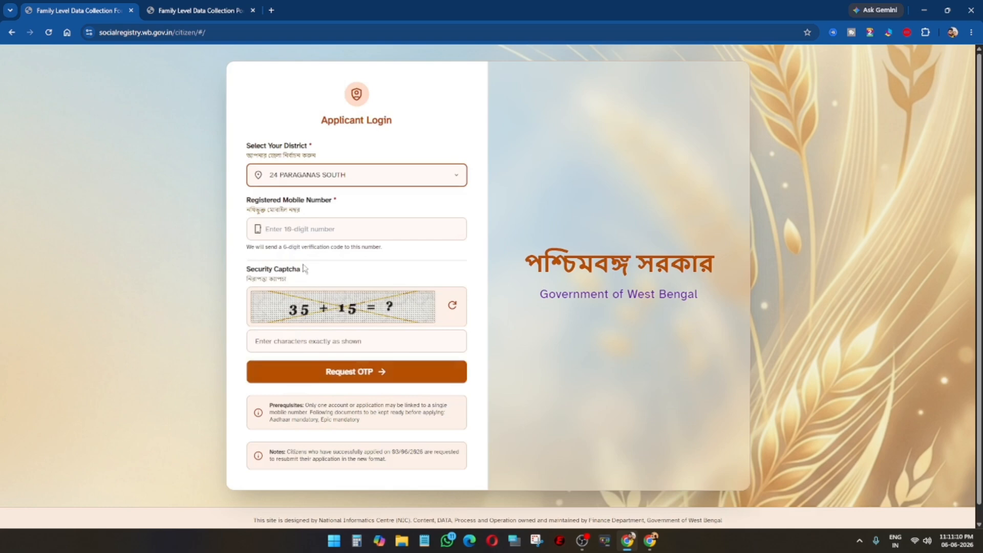
{"action": "left_click", "coordinate": [308, 231]}
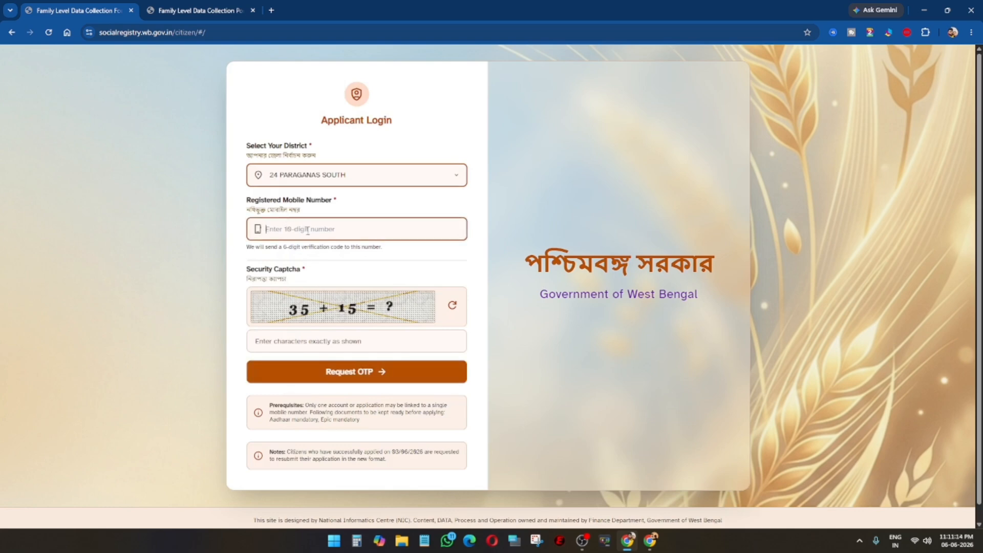
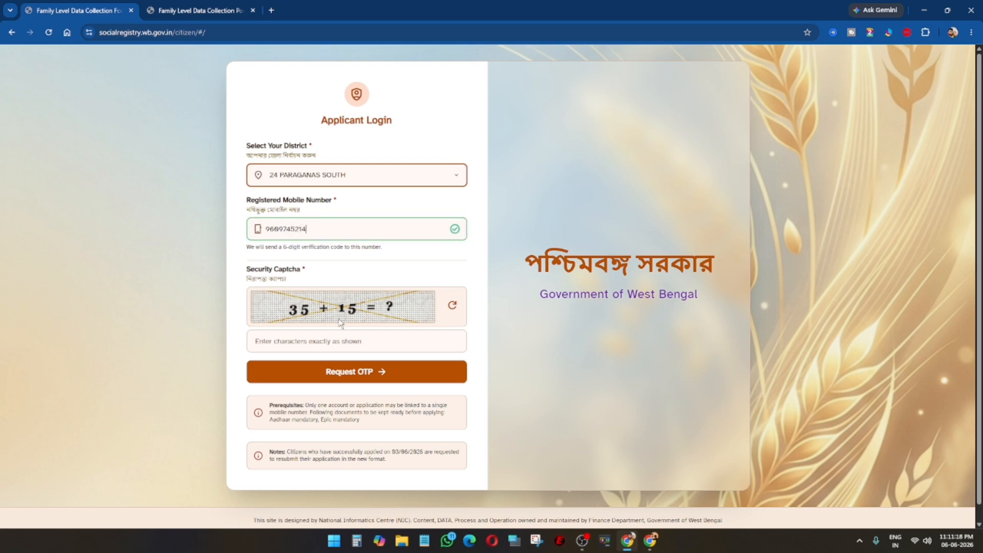
Step: Answer the captcha sum and request the one-time password
{"action": "left_click", "coordinate": [332, 338]}
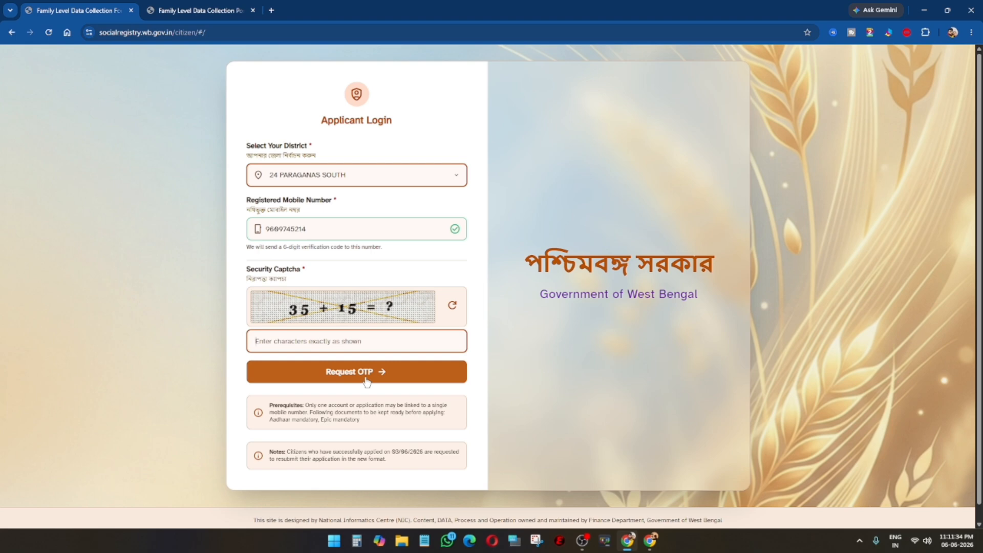
{"action": "left_click", "coordinate": [355, 341]}
{"action": "type", "text": "50"}
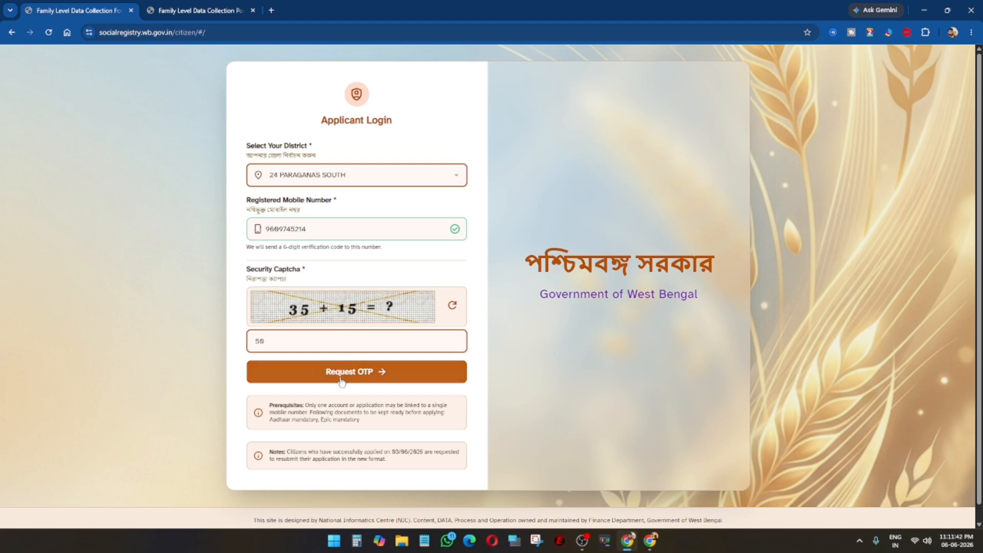
{"action": "left_click", "coordinate": [342, 381]}
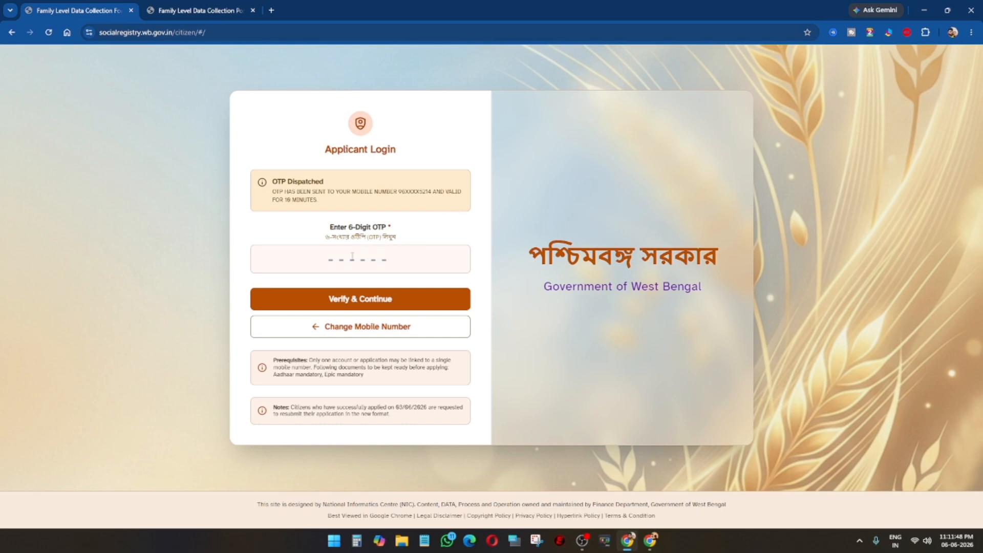
Step: Enter the received 6-digit OTP and verify it to reach the blank family form
{"action": "left_click", "coordinate": [321, 259]}
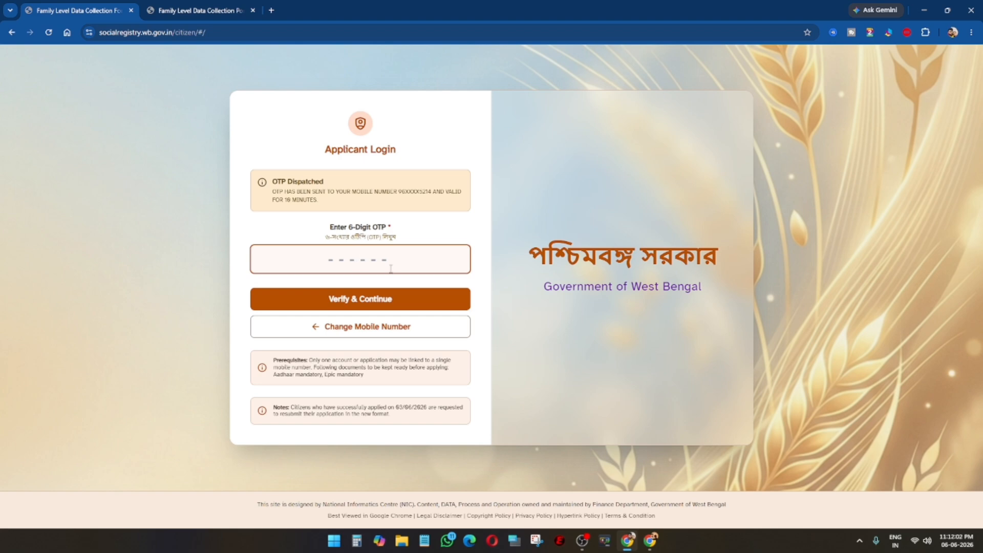
{"action": "left_click", "coordinate": [374, 303]}
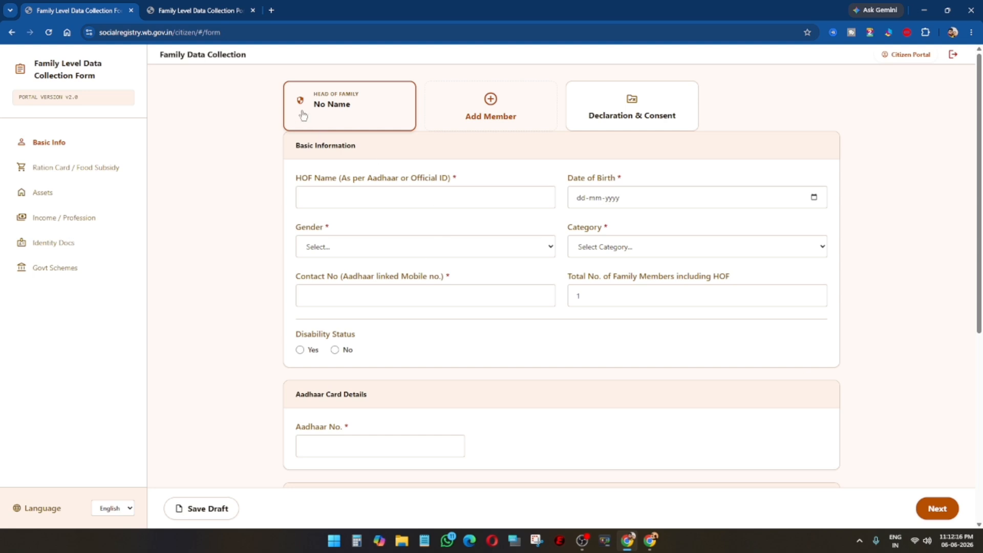
Step: Enter the head of family's full name in Basic Info
{"action": "left_click", "coordinate": [346, 105]}
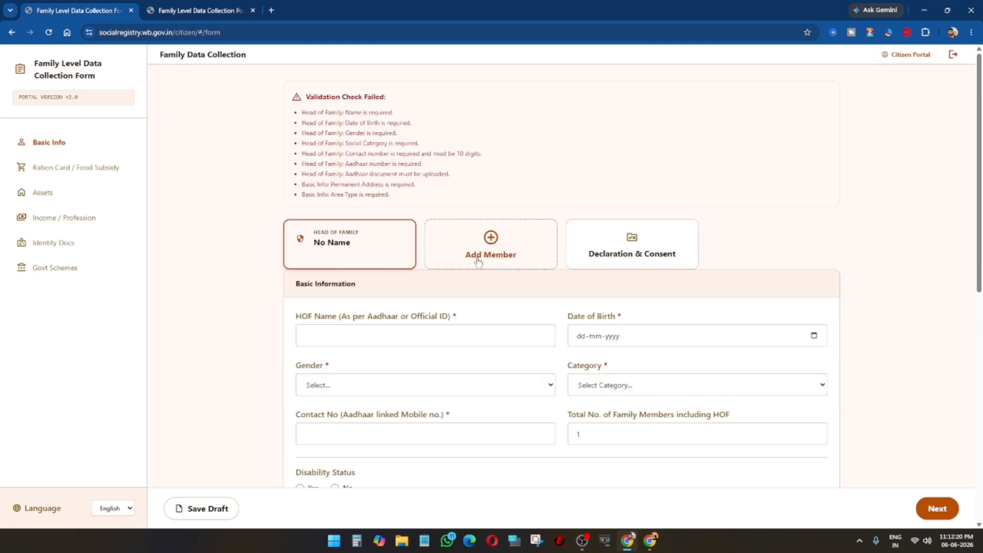
{"action": "left_click", "coordinate": [599, 434]}
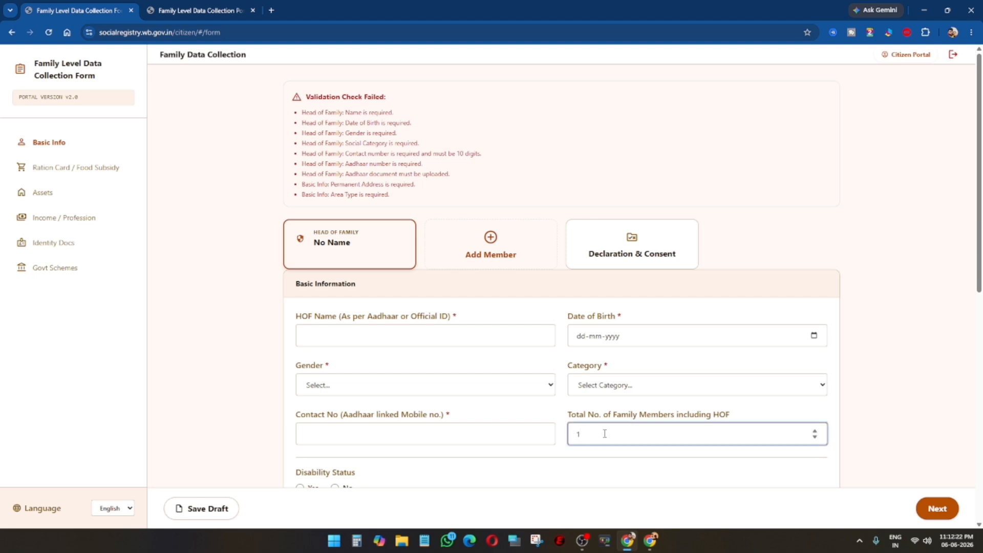
{"action": "left_click", "coordinate": [308, 252]}
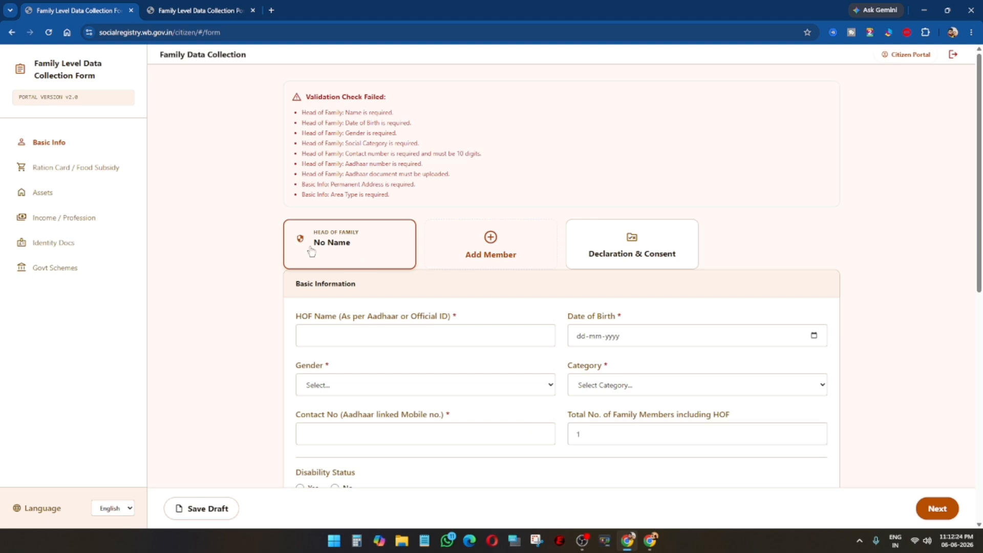
{"action": "left_click", "coordinate": [350, 333]}
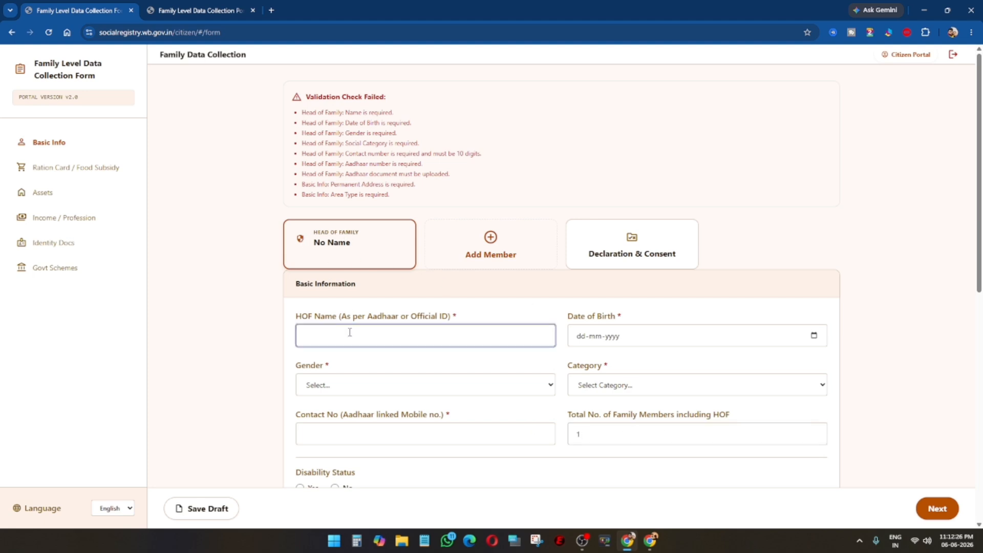
{"action": "type", "text": "MADNJDNF DFGDFHG RHGHG"}
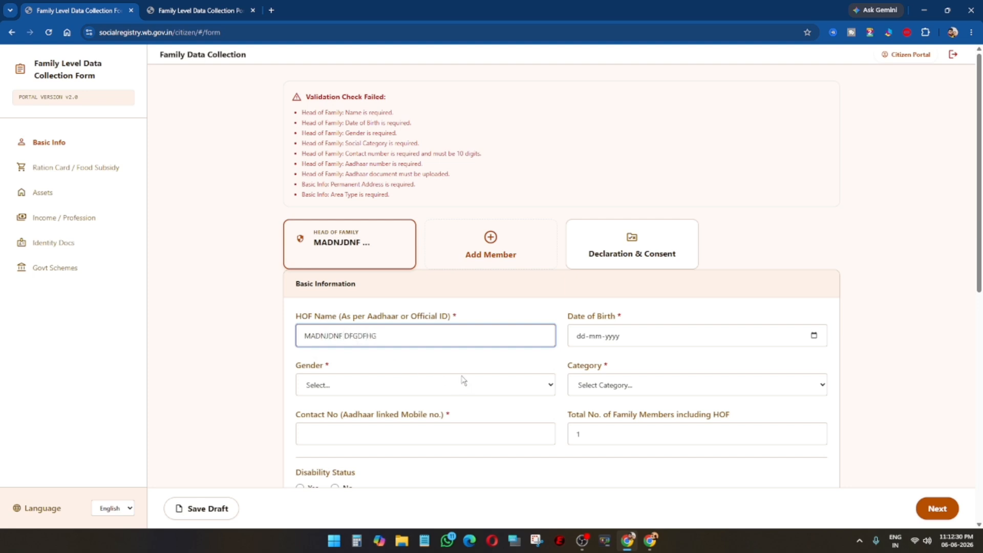
Step: Set the head of family's date of birth to 05-01-2020
{"action": "left_click", "coordinate": [618, 340]}
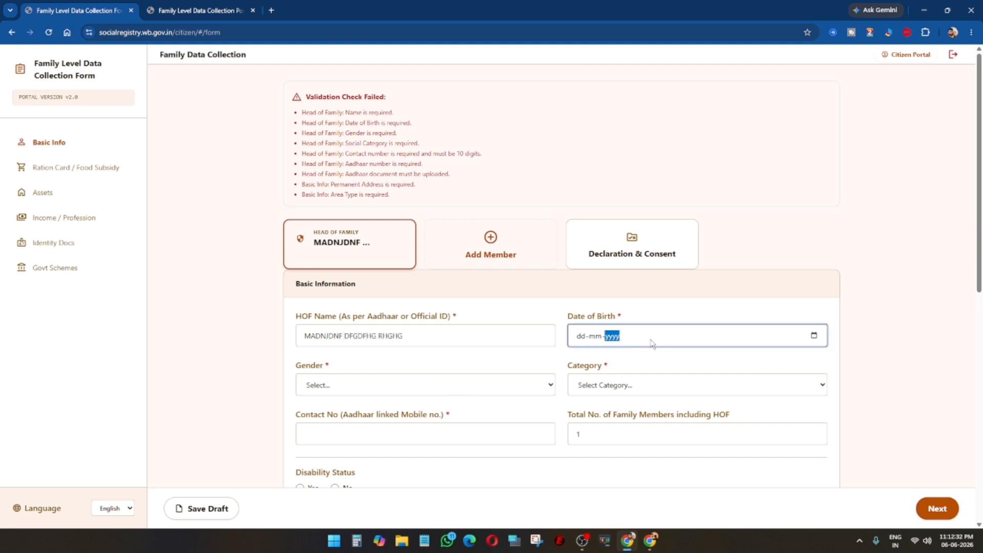
{"action": "left_click", "coordinate": [581, 336]}
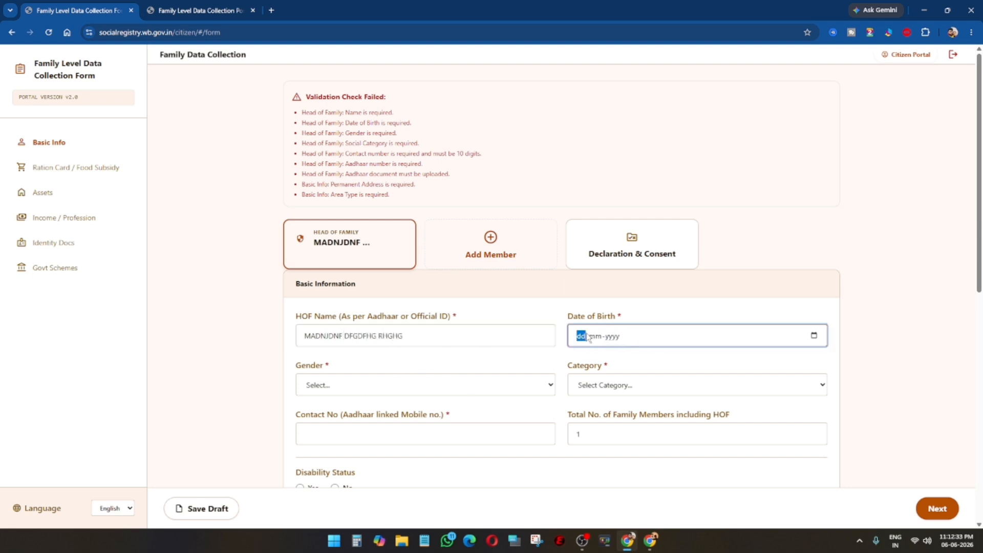
{"action": "left_click", "coordinate": [814, 336]}
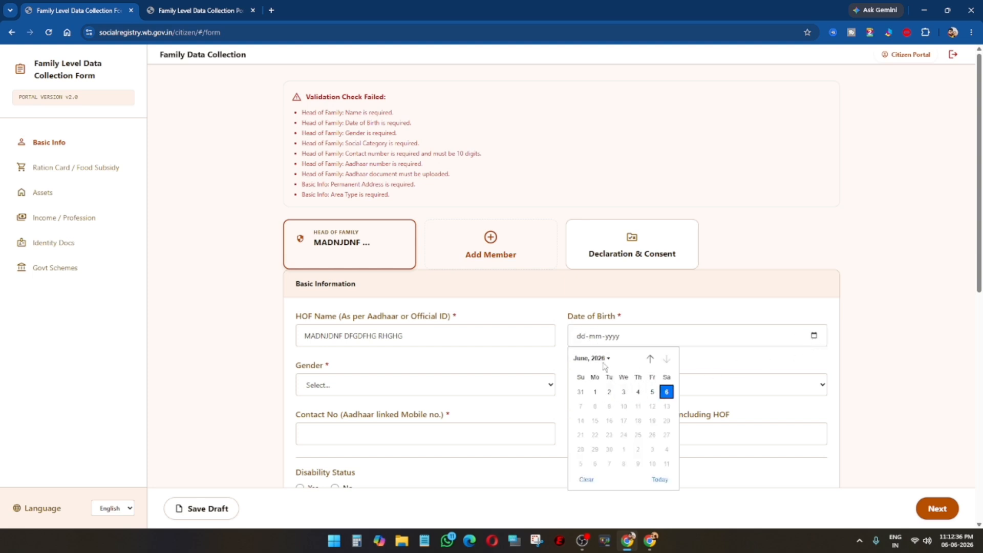
{"action": "left_click", "coordinate": [605, 360]}
{"action": "scroll", "coordinate": [623, 423], "scroll_direction": "up", "scroll_amount": 2}
{"action": "left_click", "coordinate": [587, 387]}
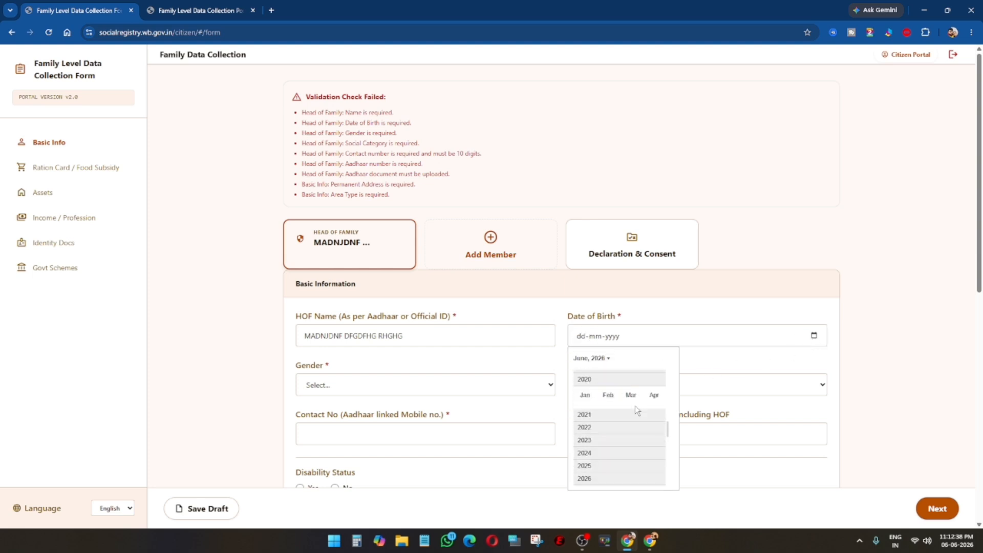
{"action": "left_click", "coordinate": [585, 391]}
{"action": "left_click", "coordinate": [581, 407]}
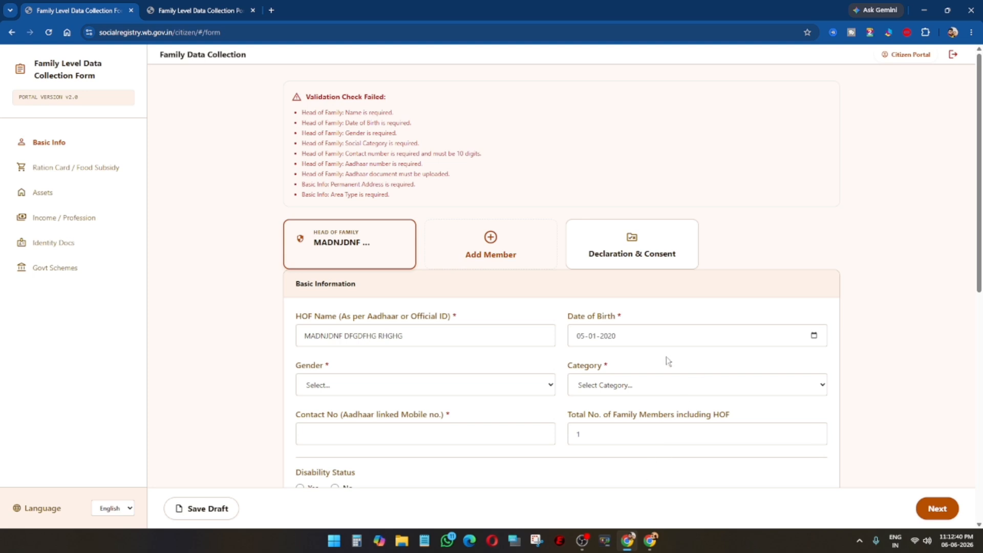
{"action": "scroll", "coordinate": [363, 359], "scroll_direction": "down", "scroll_amount": 2}
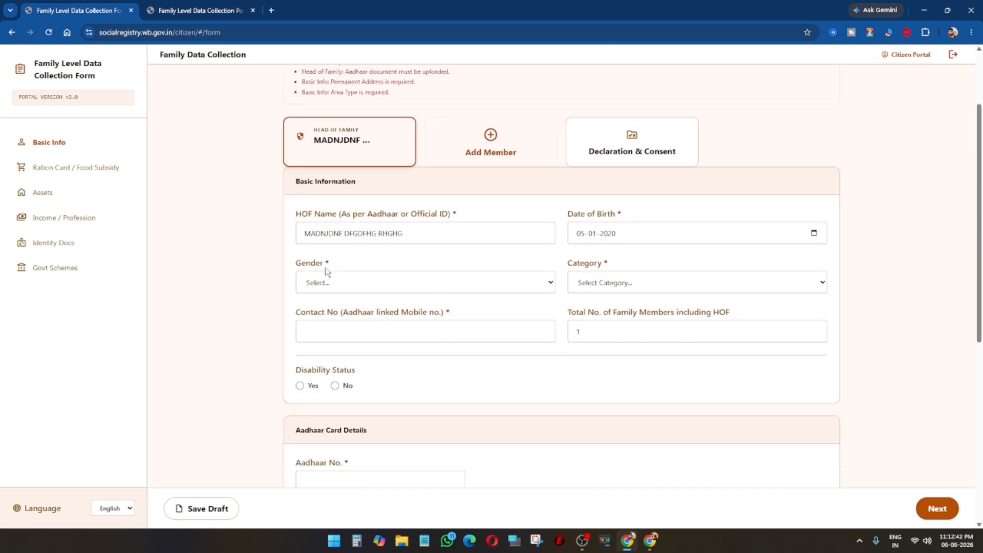
Step: Set gender to Male and category to Others
{"action": "left_click", "coordinate": [328, 283]}
{"action": "left_click", "coordinate": [318, 320]}
{"action": "left_click", "coordinate": [572, 286]}
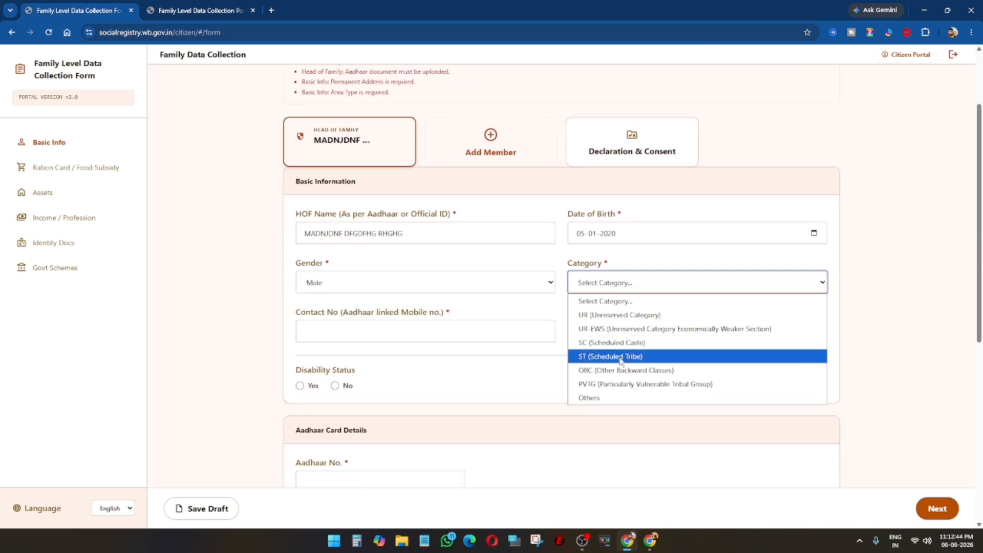
{"action": "left_click", "coordinate": [587, 399]}
{"action": "left_click", "coordinate": [606, 288]}
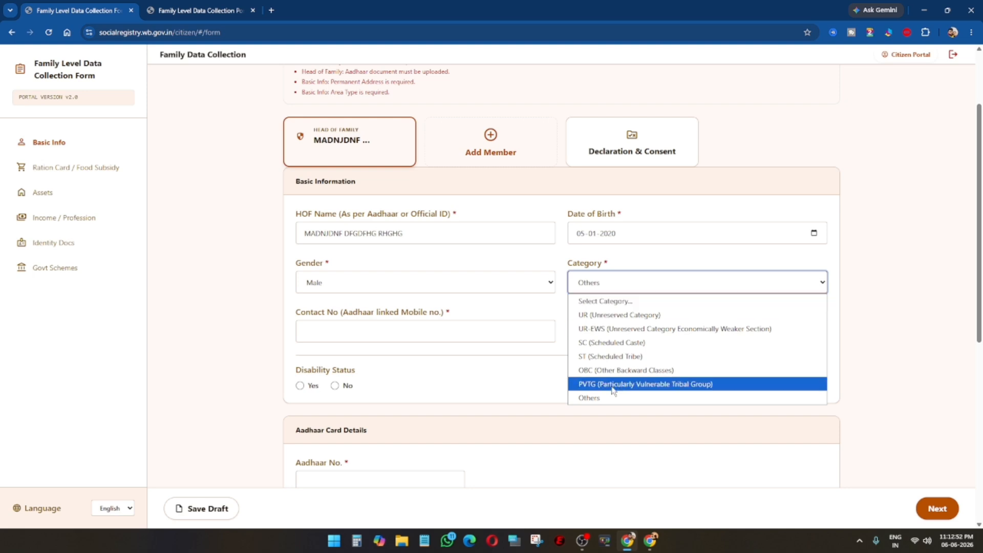
{"action": "left_click", "coordinate": [584, 398]}
Step: Enter the contact number and set Total Family Members to 4
{"action": "scroll", "coordinate": [355, 392], "scroll_direction": "down", "scroll_amount": 2}
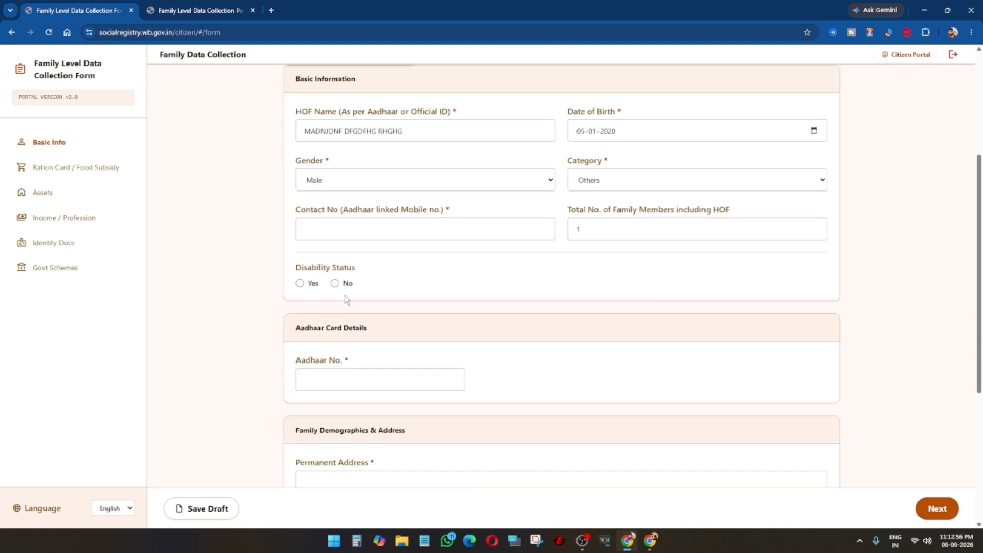
{"action": "left_click", "coordinate": [346, 226]}
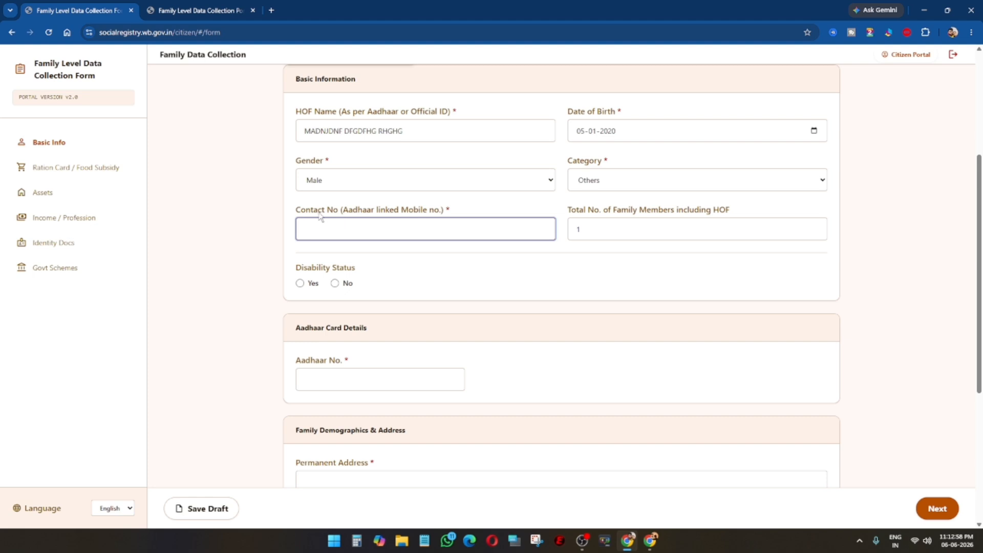
{"action": "left_click_drag", "start_coordinate": [353, 211], "coordinate": [442, 219]}
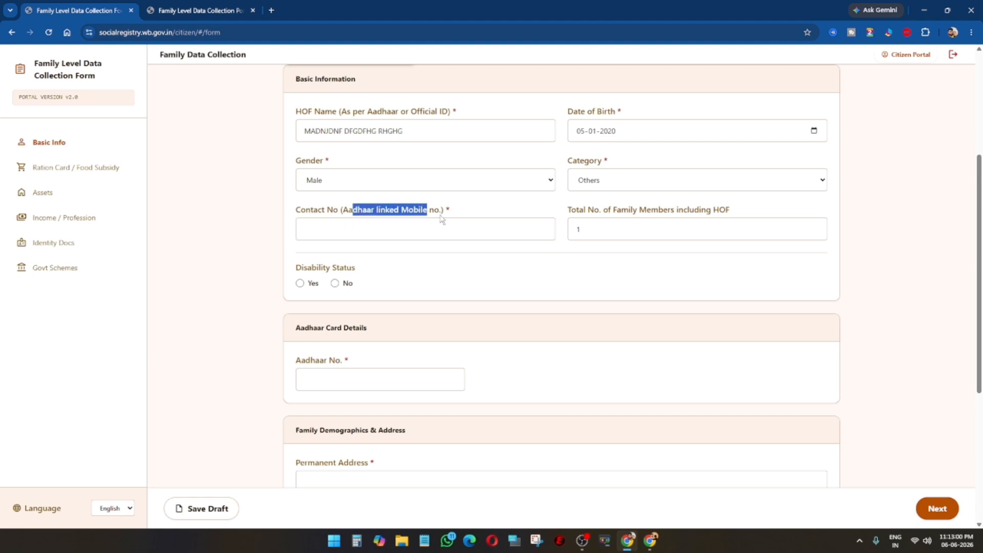
{"action": "left_click", "coordinate": [391, 231]}
{"action": "type", "text": "576386353"}
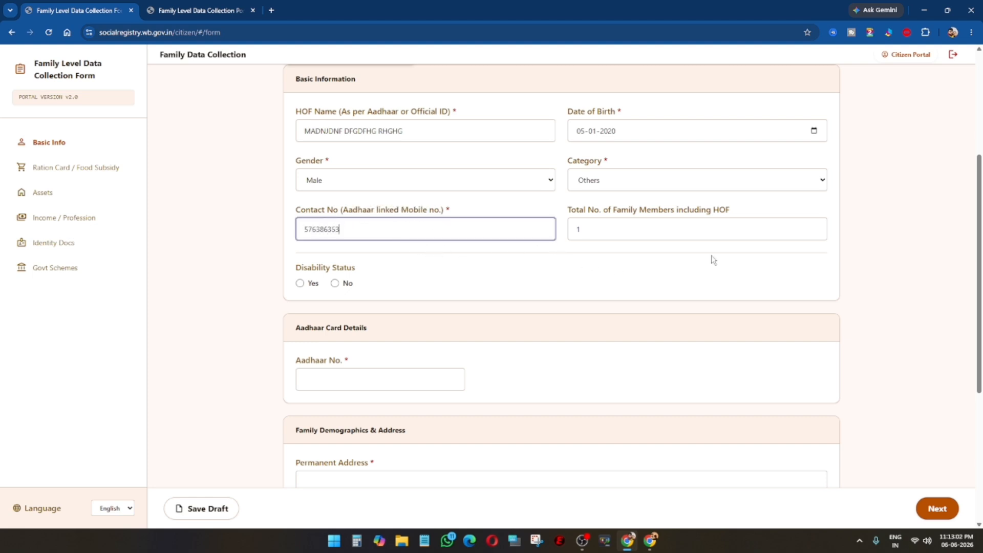
{"action": "key", "text": "Tab"}
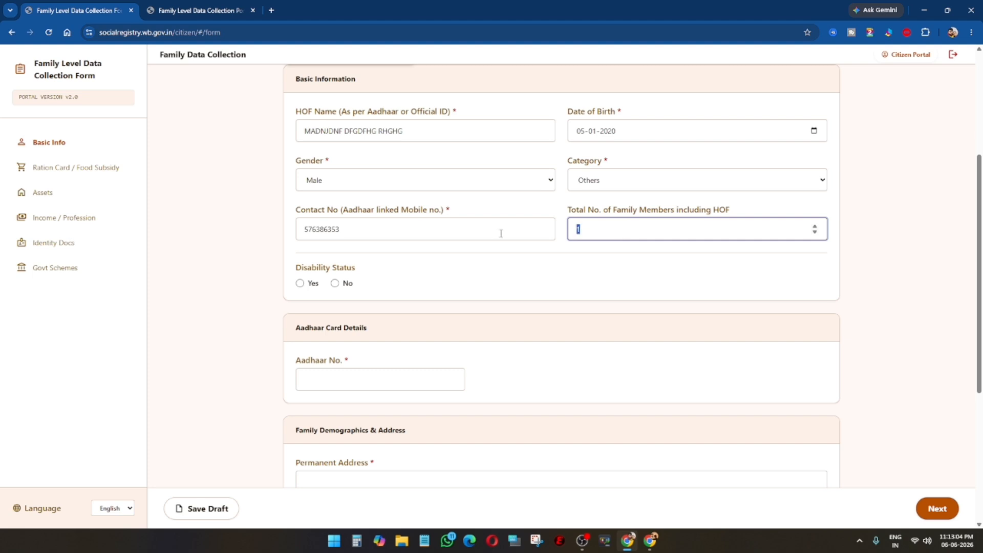
{"action": "type", "text": "2"}
{"action": "key", "text": "BackSpace"}
{"action": "type", "text": "10"}
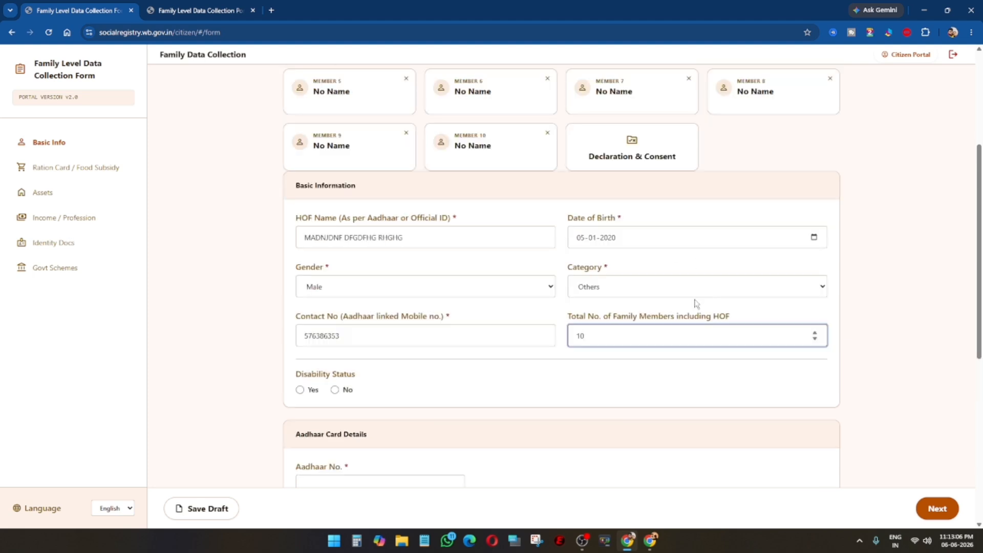
{"action": "key", "text": "BackSpace"}
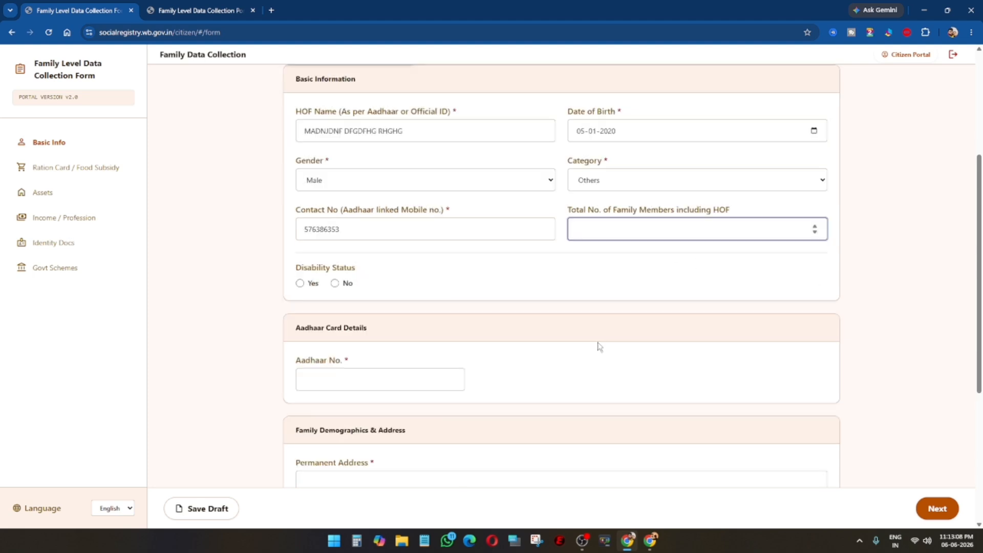
{"action": "type", "text": "4"}
Step: Set Disability Status to No and enter the Aadhaar number
{"action": "left_click_drag", "start_coordinate": [293, 323], "coordinate": [360, 325]}
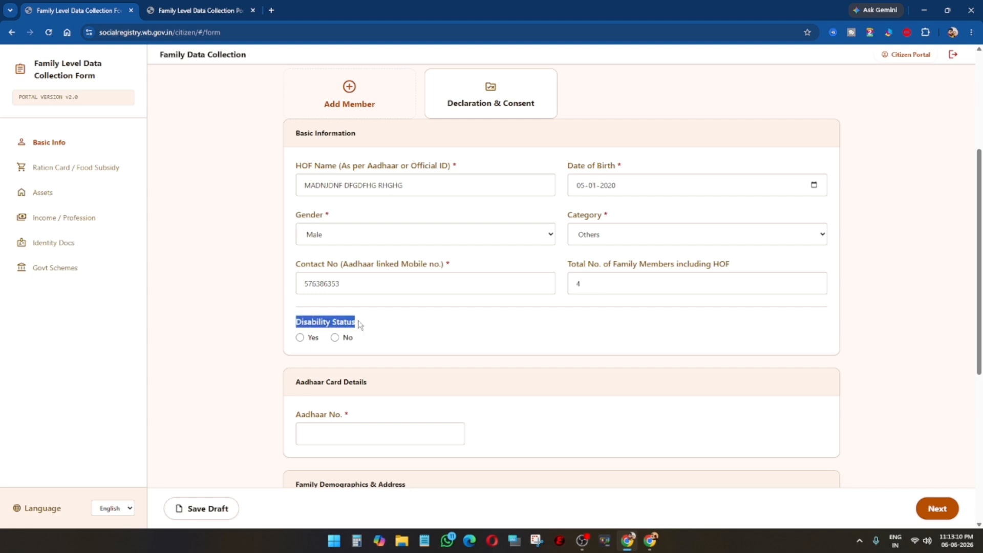
{"action": "left_click", "coordinate": [335, 338]}
{"action": "scroll", "coordinate": [309, 245], "scroll_direction": "down", "scroll_amount": 3}
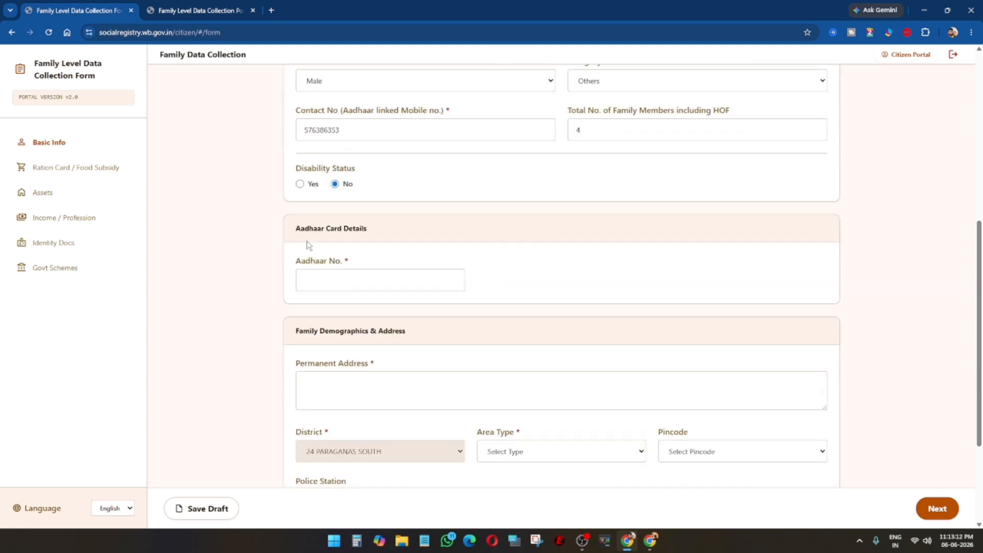
{"action": "left_click", "coordinate": [309, 185]}
{"action": "left_click", "coordinate": [332, 235]}
{"action": "left_click", "coordinate": [513, 243]}
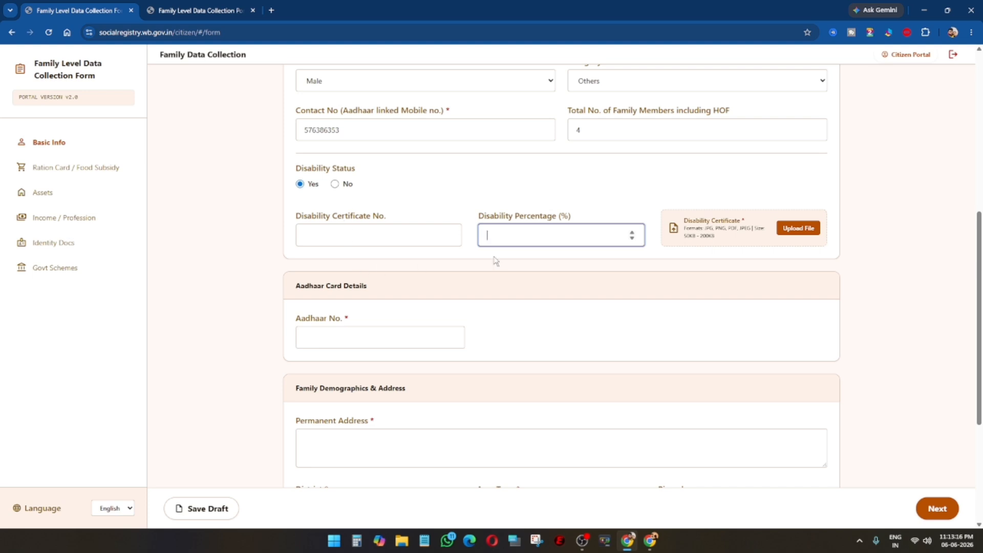
{"action": "left_click_drag", "start_coordinate": [298, 171], "coordinate": [381, 171]}
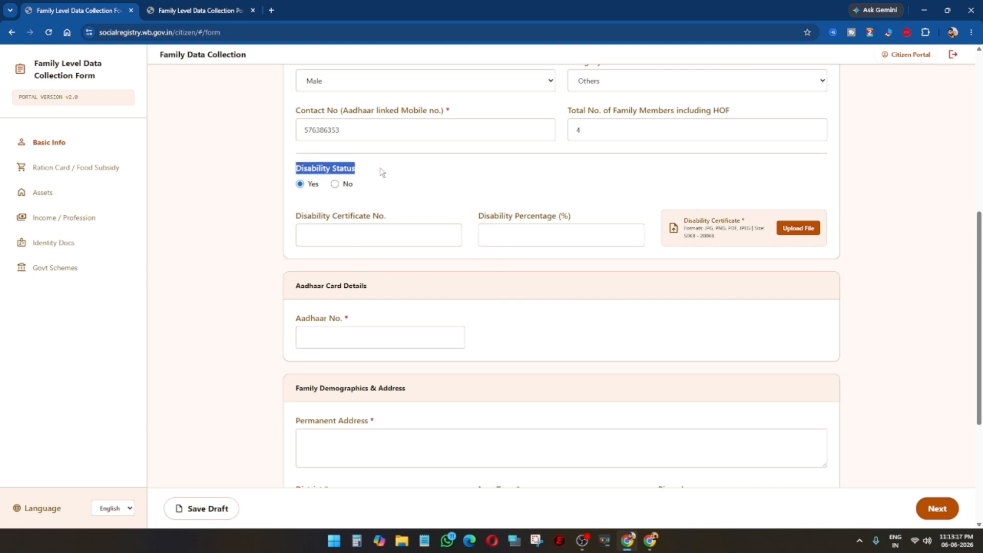
{"action": "left_click", "coordinate": [335, 185]}
{"action": "left_click", "coordinate": [345, 285]}
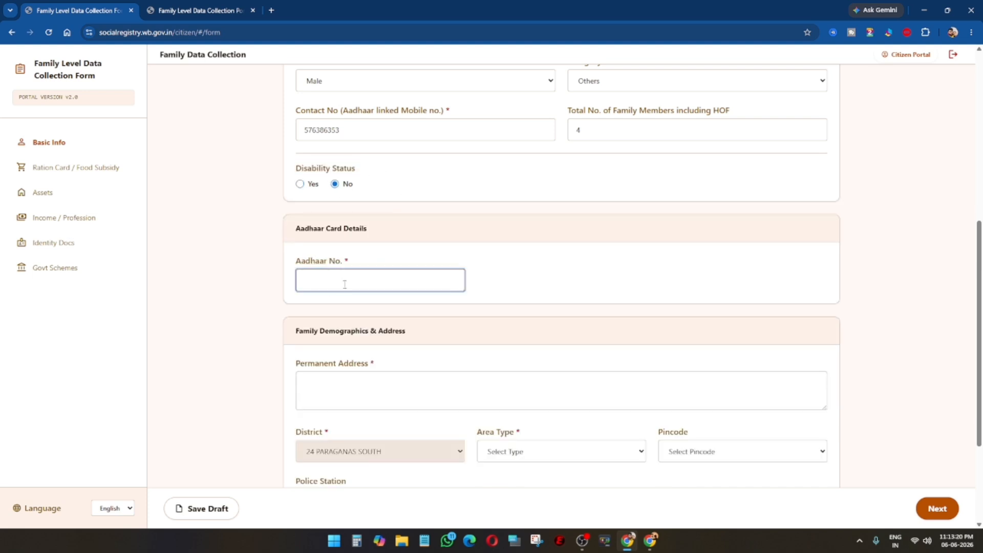
{"action": "left_click", "coordinate": [478, 383]}
Step: Replace the Permanent Address text with the village, post office and police station details
{"action": "scroll", "coordinate": [332, 347], "scroll_direction": "down", "scroll_amount": 2}
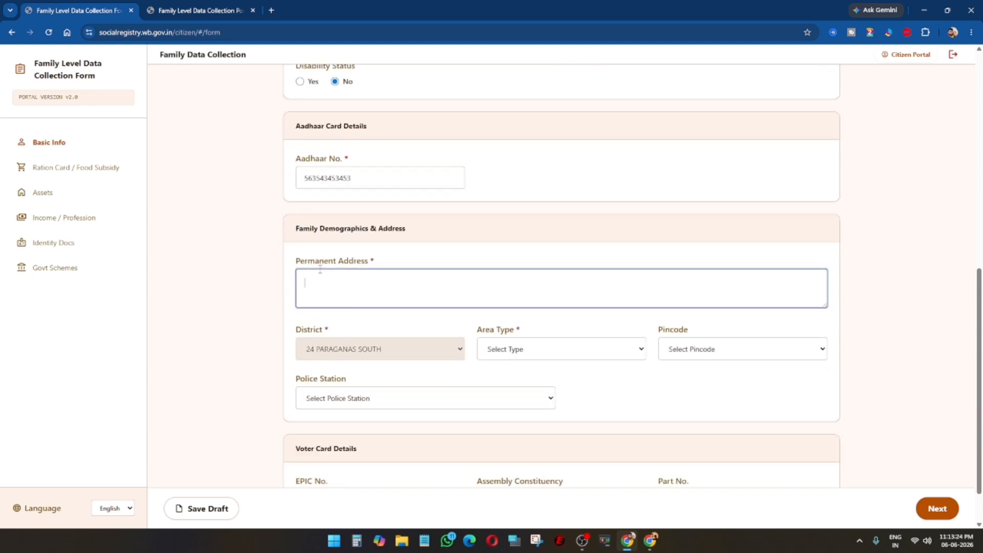
{"action": "left_click_drag", "start_coordinate": [303, 236], "coordinate": [439, 234]}
{"action": "left_click", "coordinate": [361, 271]}
{"action": "type", "text": "GFDF HDFHN H HGF"}
{"action": "left_click_drag", "start_coordinate": [404, 287], "coordinate": [301, 285]}
{"action": "type", "text": "VILL GFJHGF"}
{"action": "type", "text": "S - GVHFH"}
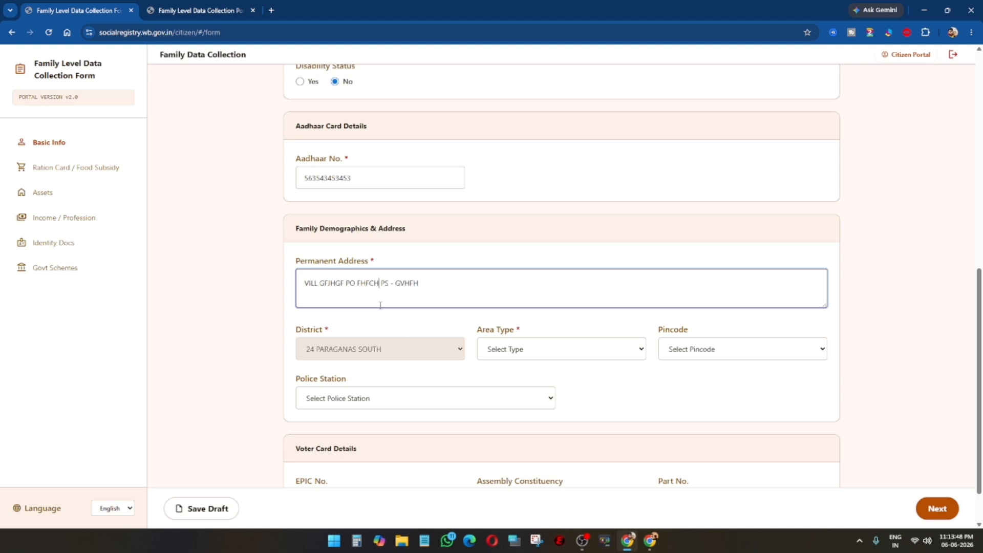
{"action": "type", "text": ","}
{"action": "type", "text": ","}
{"action": "type", "text": " -"}
{"action": "left_click_drag", "start_coordinate": [306, 283], "coordinate": [438, 284]}
{"action": "left_click", "coordinate": [352, 284]}
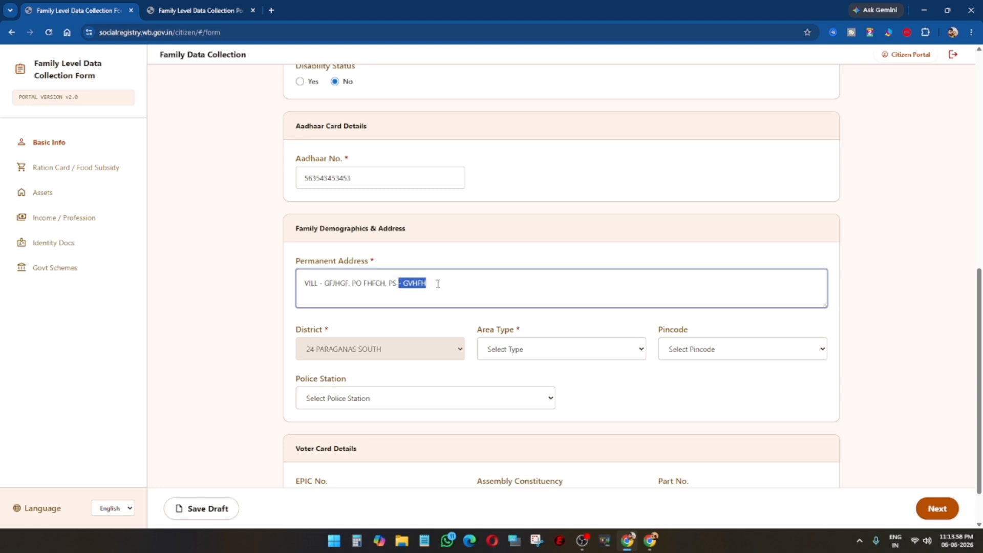
{"action": "left_click", "coordinate": [472, 288]}
Step: Set the area type to Rural and the pincode to 743363
{"action": "type", "text": "646"}
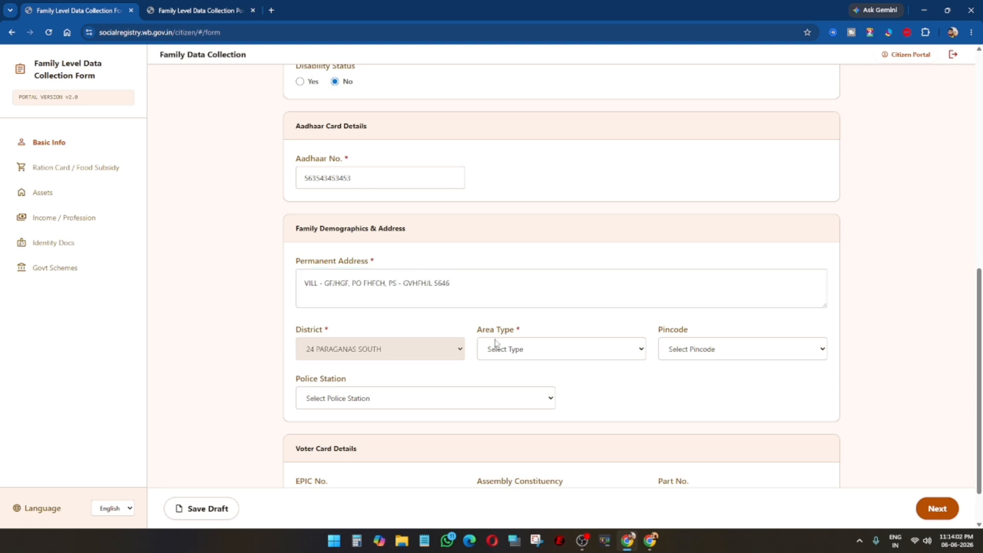
{"action": "left_click_drag", "start_coordinate": [478, 331], "coordinate": [531, 332]}
{"action": "left_click", "coordinate": [534, 348]}
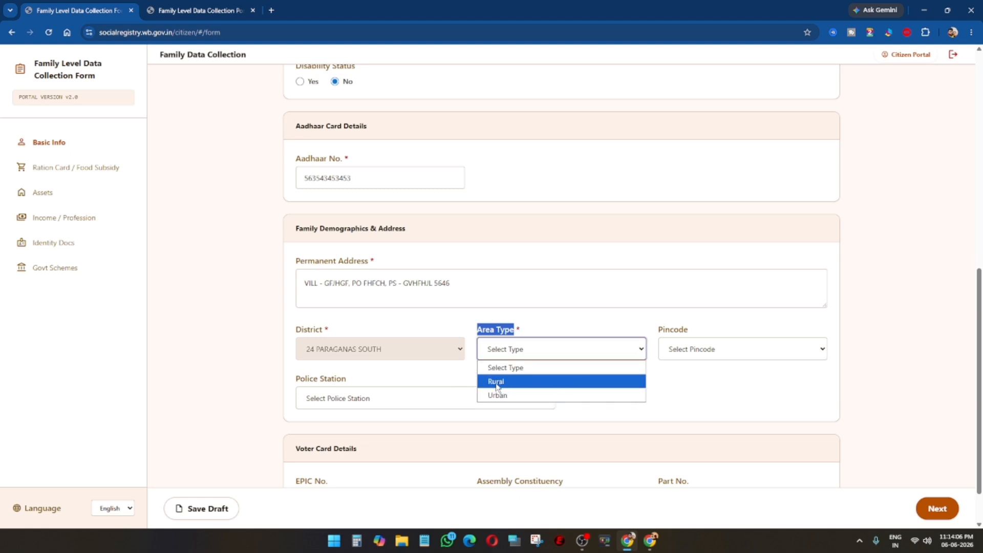
{"action": "left_click", "coordinate": [574, 383]}
{"action": "left_click", "coordinate": [695, 356]}
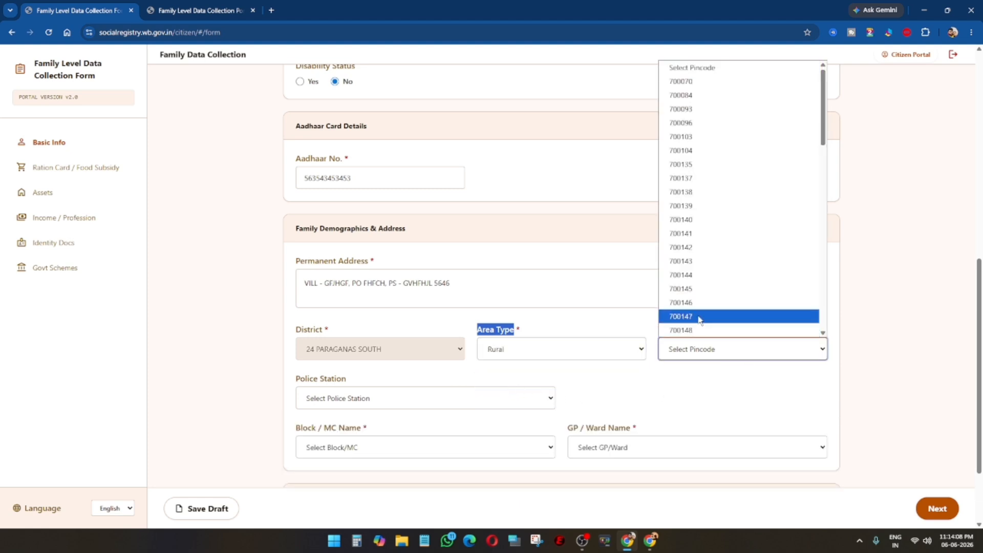
{"action": "scroll", "coordinate": [697, 287], "scroll_direction": "down", "scroll_amount": 6}
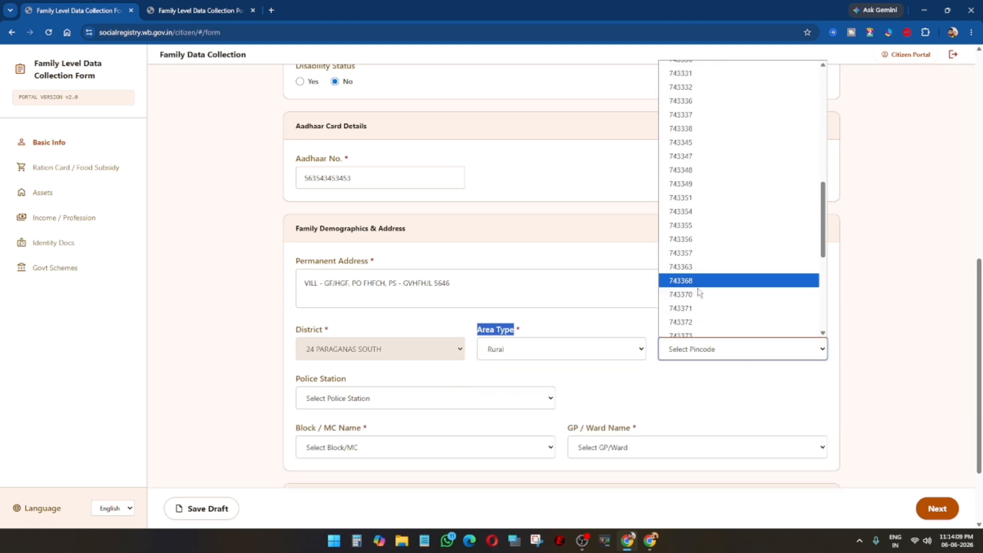
{"action": "left_click", "coordinate": [620, 328]}
{"action": "left_click", "coordinate": [690, 345]}
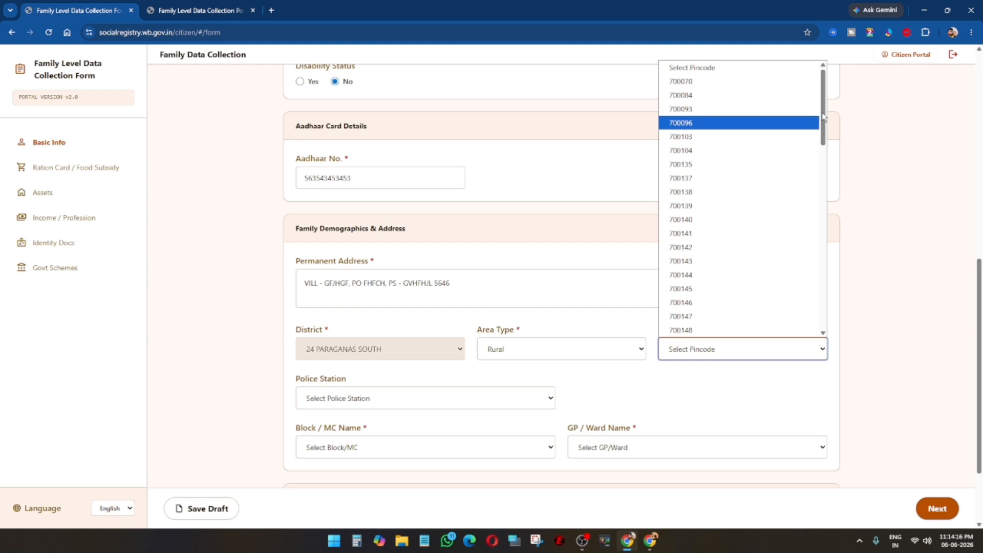
{"action": "left_click_drag", "start_coordinate": [823, 118], "coordinate": [822, 215]}
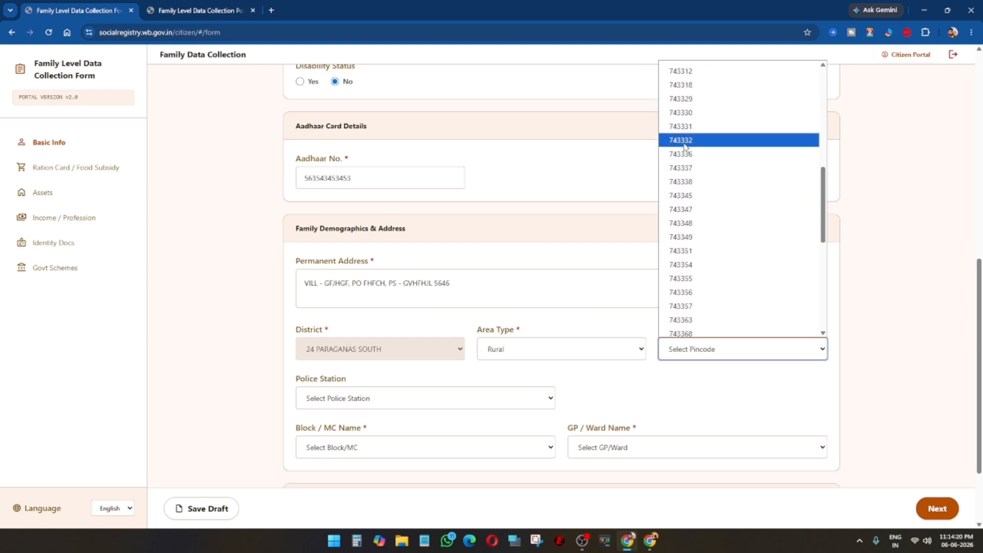
{"action": "left_click", "coordinate": [685, 320]}
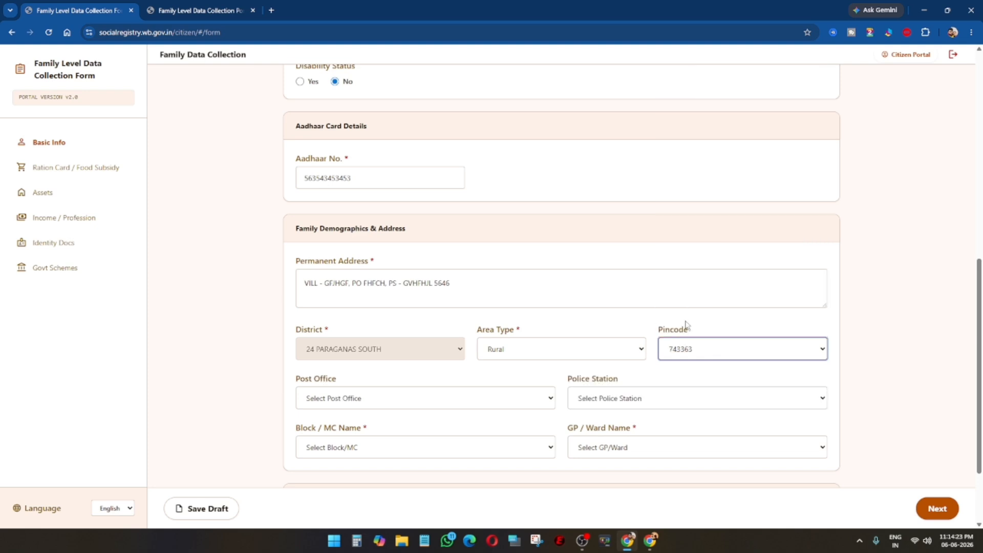
Step: Choose Bansra SO as post office and Jharkhali Coastal PS as police station
{"action": "left_click", "coordinate": [405, 393]}
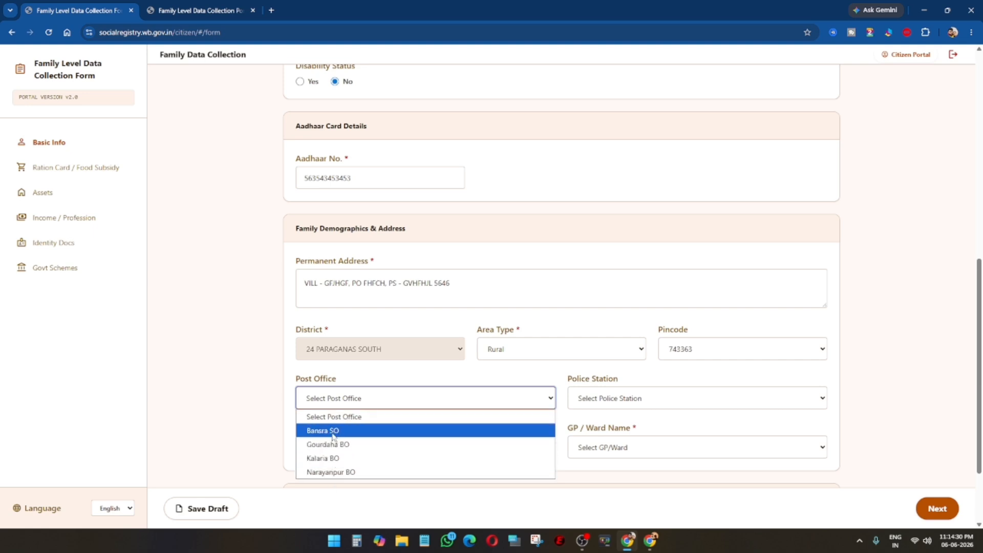
{"action": "left_click", "coordinate": [334, 431]}
{"action": "left_click", "coordinate": [641, 400]}
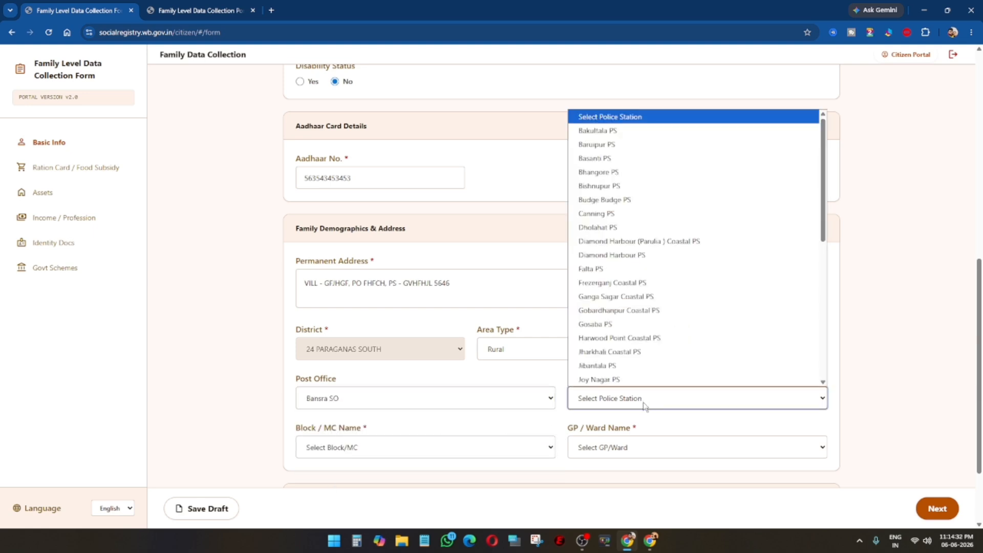
{"action": "left_click", "coordinate": [591, 406]}
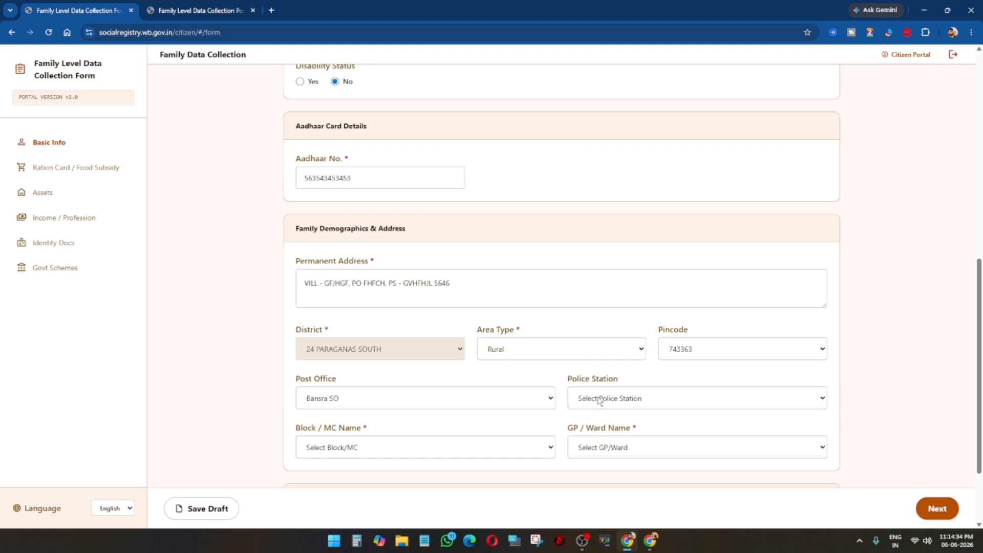
{"action": "left_click", "coordinate": [600, 401]}
{"action": "key", "text": "j"}
{"action": "key", "text": "Return"}
{"action": "left_click_drag", "start_coordinate": [306, 283], "coordinate": [450, 283]}
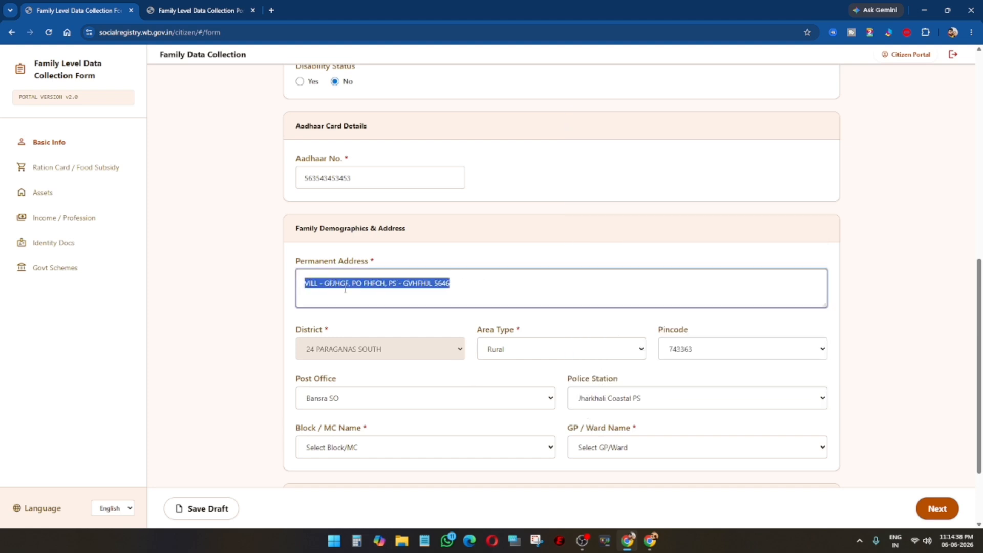
{"action": "left_click", "coordinate": [329, 285]}
{"action": "left_click_drag", "start_coordinate": [307, 285], "coordinate": [413, 283]}
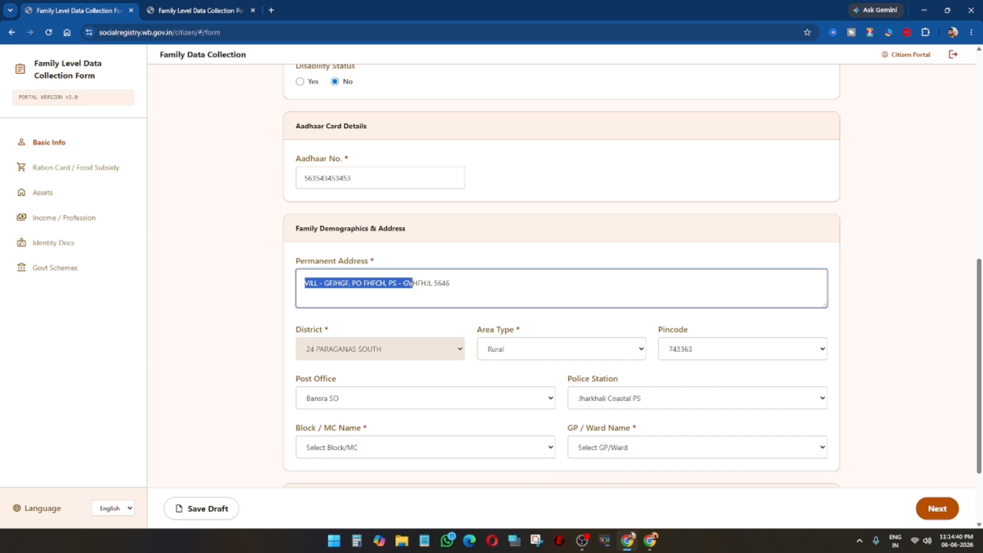
{"action": "left_click", "coordinate": [530, 330]}
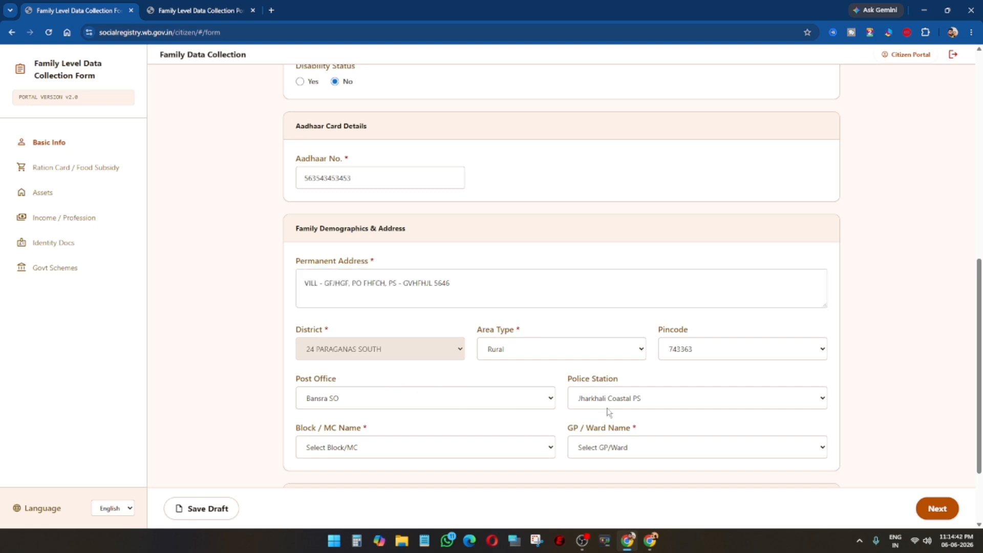
{"action": "scroll", "coordinate": [610, 413], "scroll_direction": "down", "scroll_amount": 1}
{"action": "left_click", "coordinate": [649, 351]}
{"action": "left_click", "coordinate": [645, 347]}
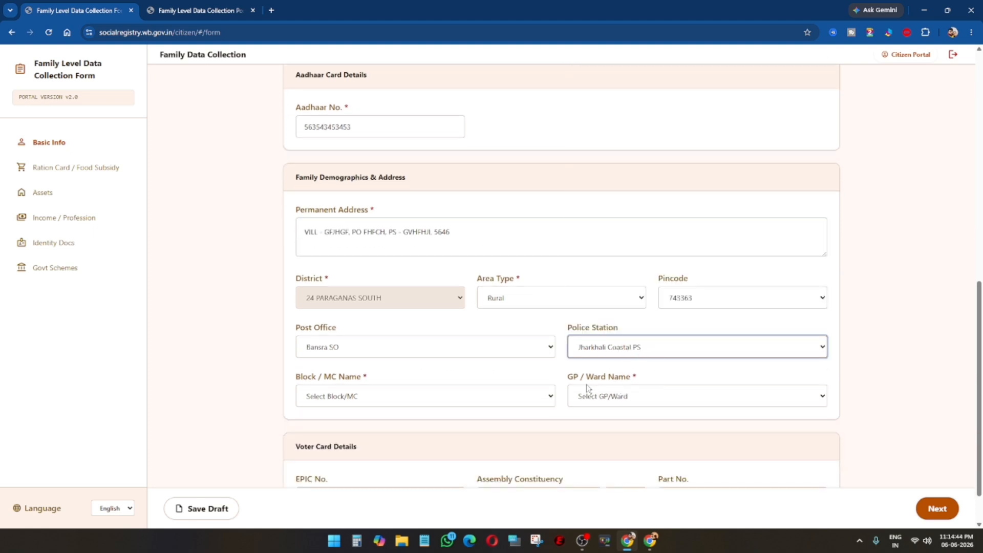
Step: Choose block CANNING-II and GP / Ward NARAYANPUR
{"action": "left_click", "coordinate": [341, 391]}
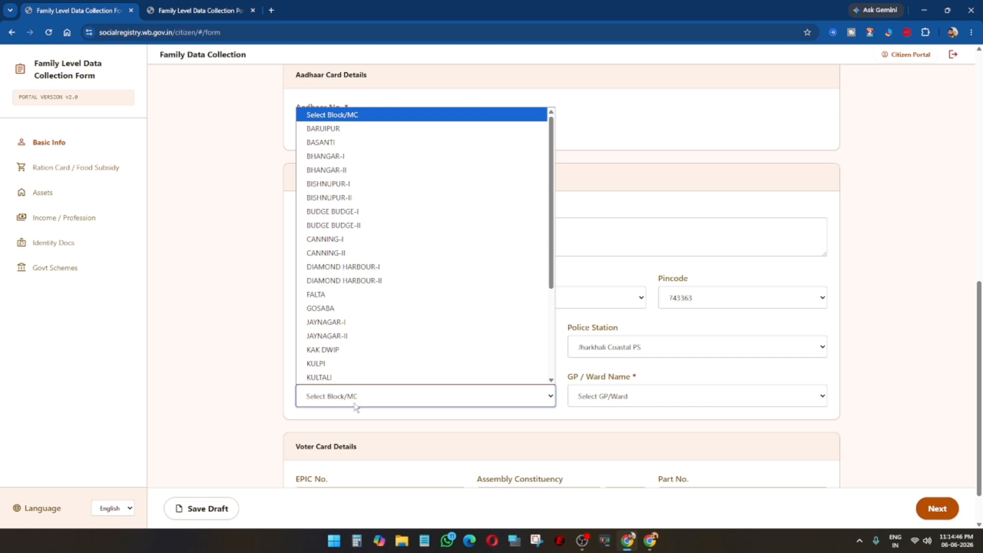
{"action": "key", "text": "c"}
{"action": "left_click", "coordinate": [340, 255]}
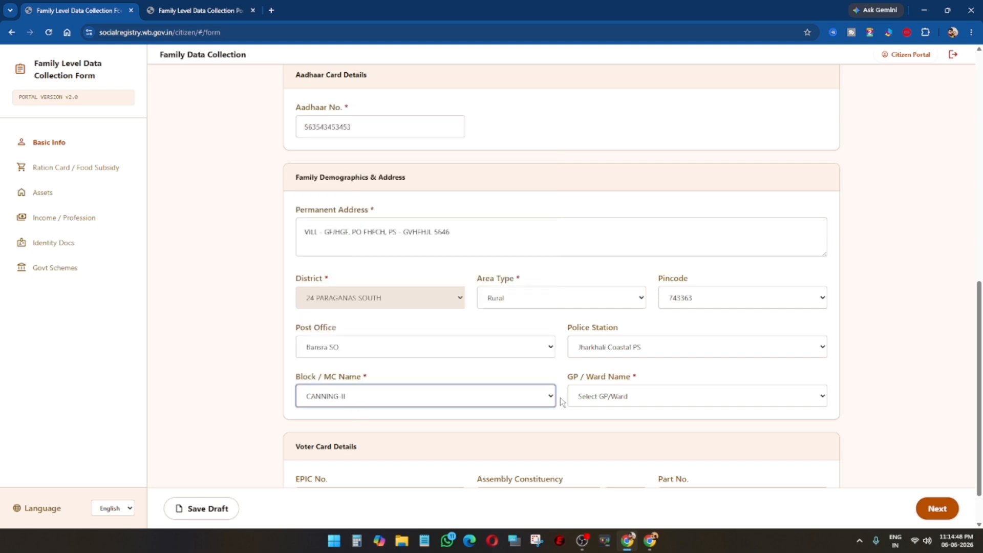
{"action": "left_click", "coordinate": [584, 397]}
{"action": "left_click", "coordinate": [602, 397]}
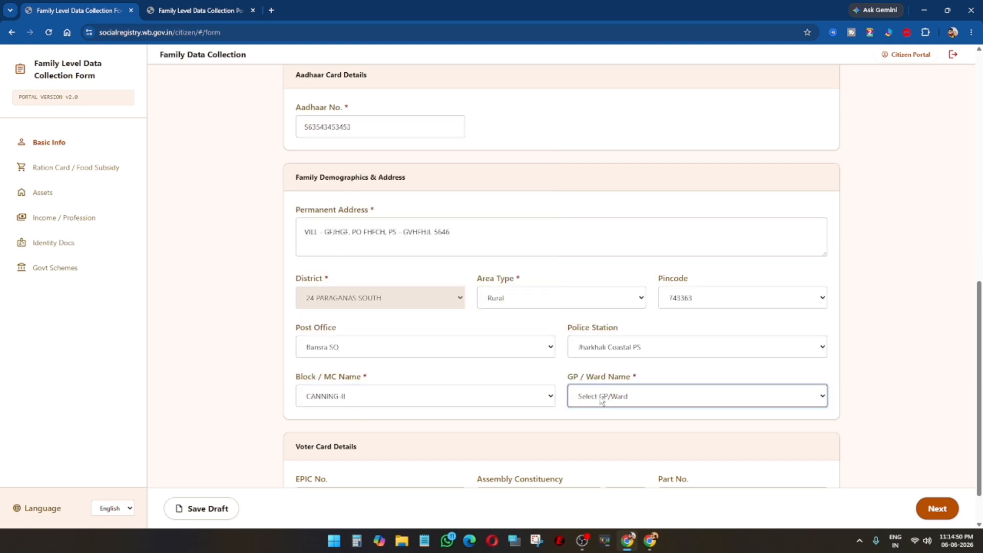
{"action": "left_click", "coordinate": [596, 398]}
{"action": "key", "text": "n"}
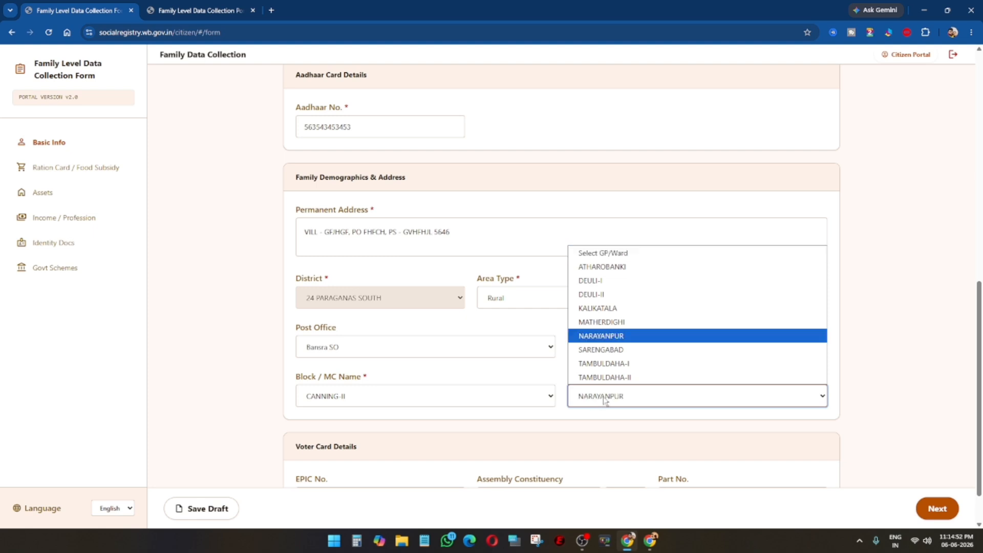
{"action": "left_click", "coordinate": [616, 336]}
{"action": "left_click", "coordinate": [609, 401]}
{"action": "left_click_drag", "start_coordinate": [567, 413], "coordinate": [577, 386]}
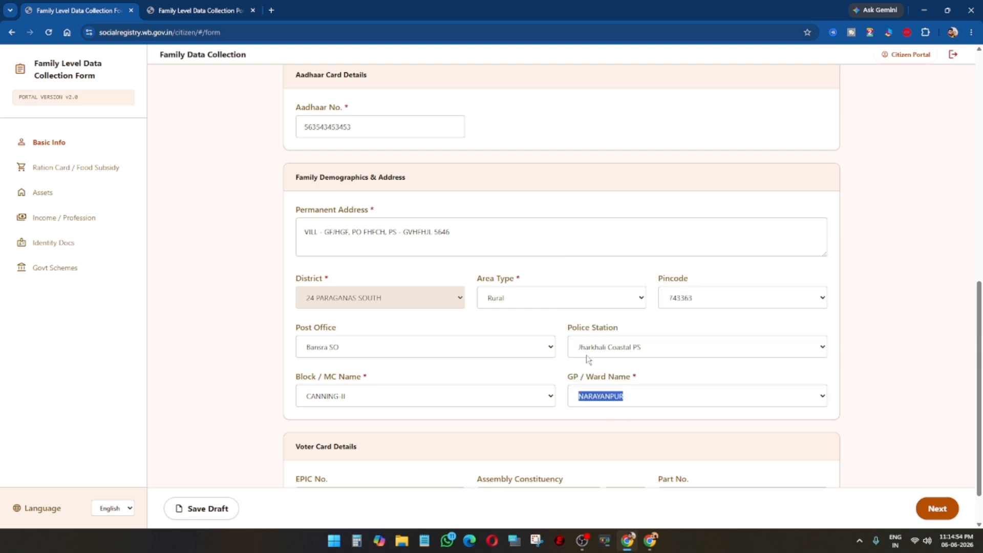
{"action": "scroll", "coordinate": [405, 447], "scroll_direction": "down", "scroll_amount": 1}
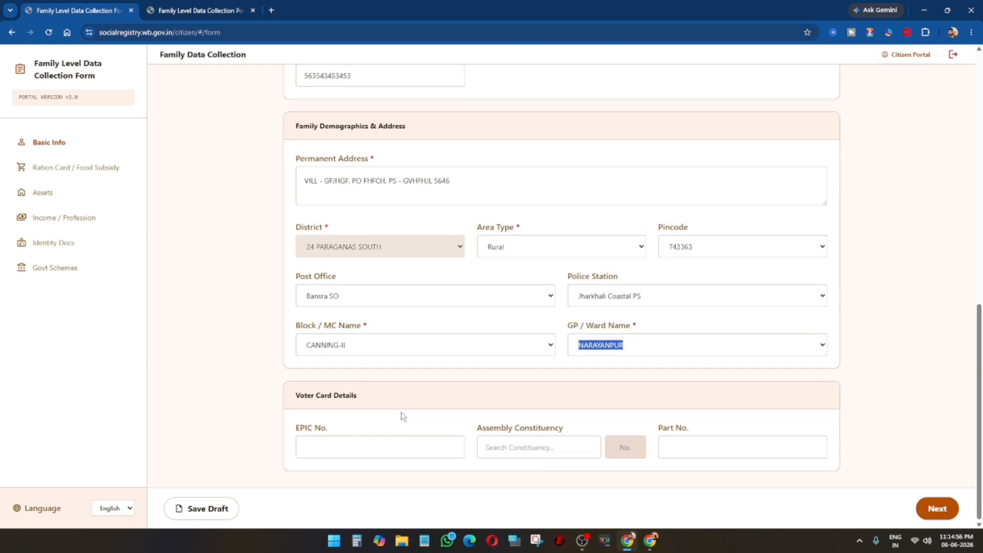
Step: Enter the voter card EPIC number
{"action": "left_click", "coordinate": [399, 449]}
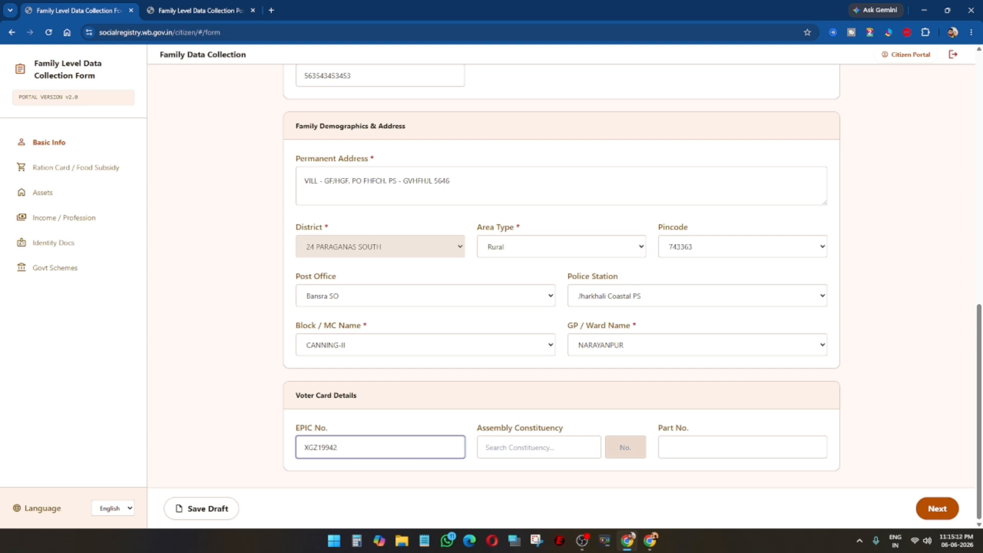
{"action": "type", "text": "84"}
{"action": "scroll", "coordinate": [582, 351], "scroll_direction": "down", "scroll_amount": 1}
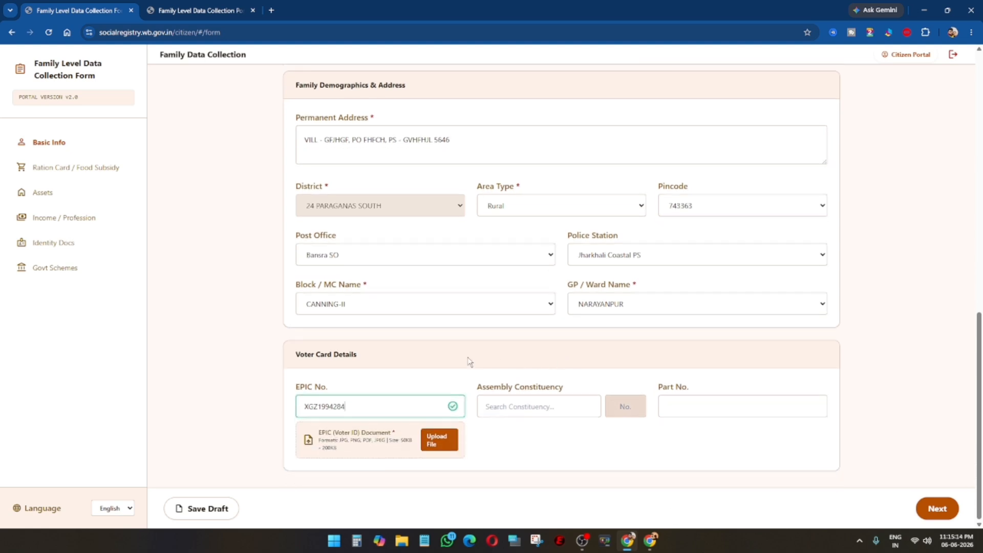
Step: Choose assembly constituency 138 - Canning Paschim and enter Part No. 21
{"action": "left_click", "coordinate": [563, 416]}
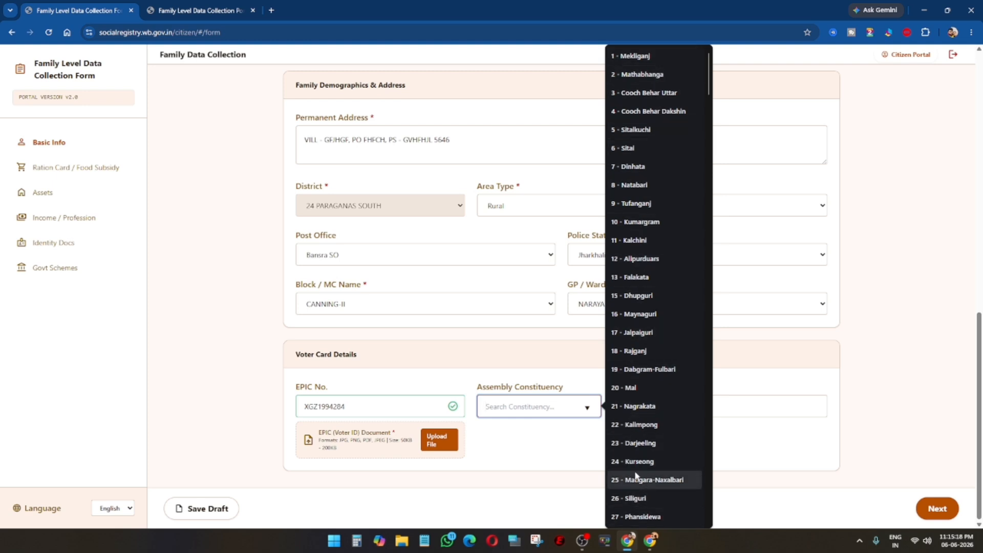
{"action": "scroll", "coordinate": [646, 380], "scroll_direction": "down", "scroll_amount": 5}
{"action": "scroll", "coordinate": [648, 389], "scroll_direction": "down", "scroll_amount": 15}
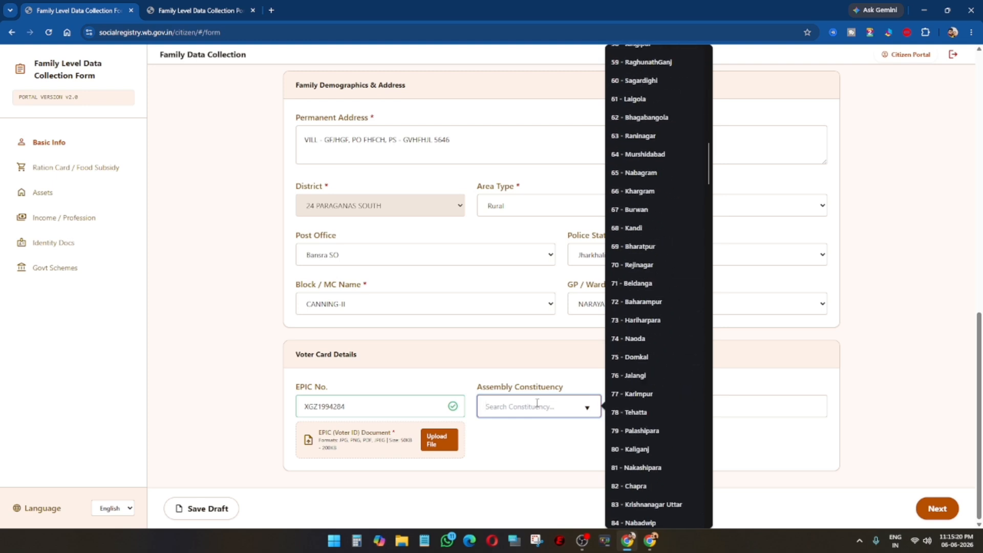
{"action": "scroll", "coordinate": [651, 422], "scroll_direction": "down", "scroll_amount": 15}
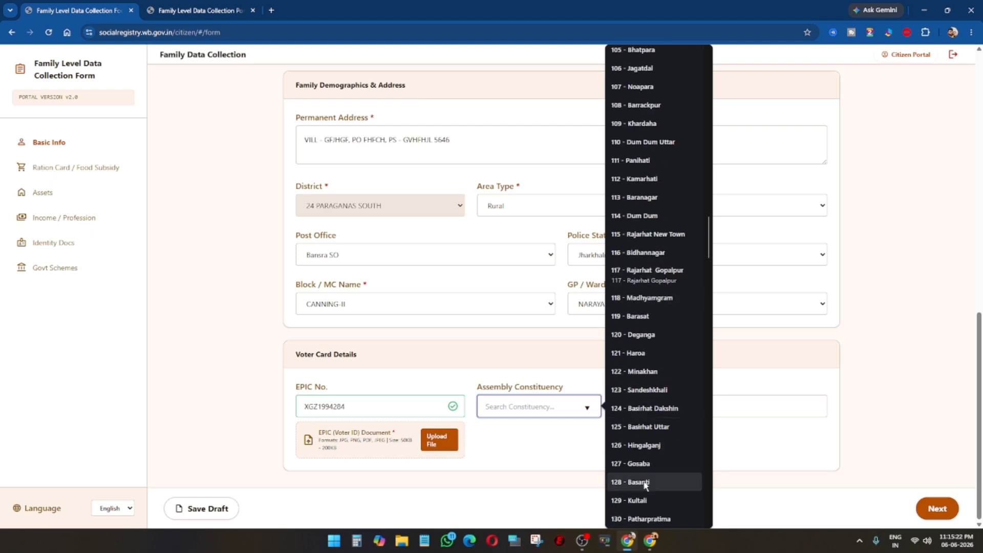
{"action": "scroll", "coordinate": [646, 470], "scroll_direction": "down", "scroll_amount": 8}
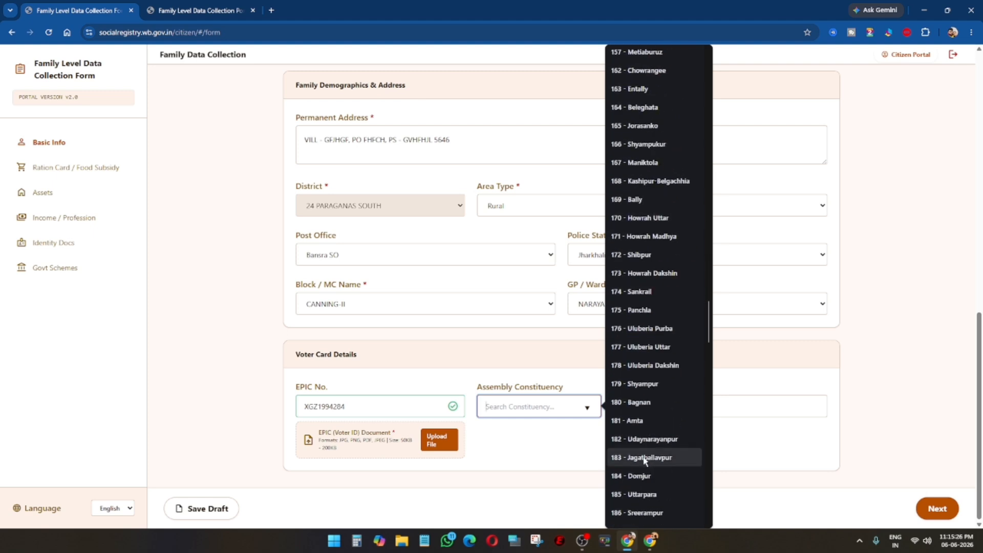
{"action": "scroll", "coordinate": [644, 461], "scroll_direction": "down", "scroll_amount": 10}
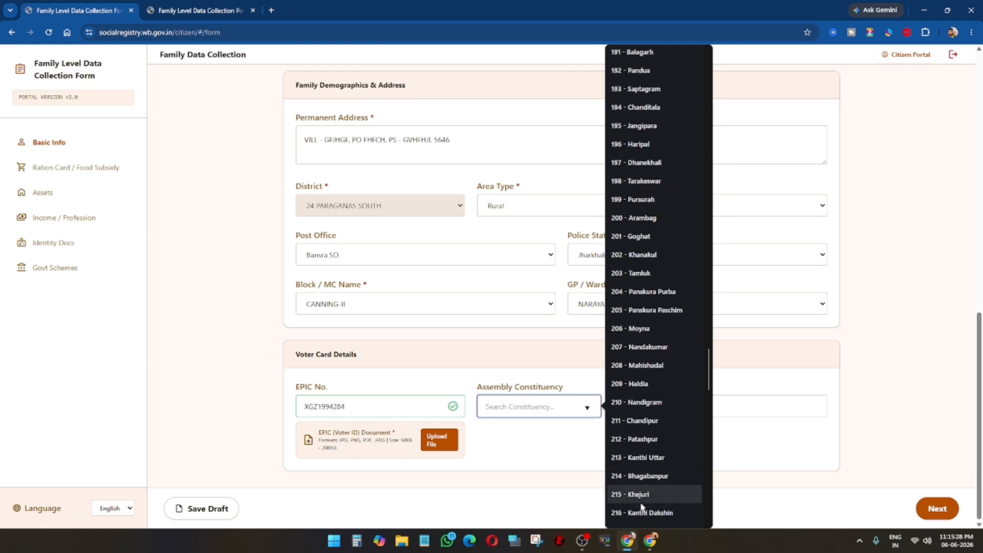
{"action": "scroll", "coordinate": [645, 492], "scroll_direction": "down", "scroll_amount": 12}
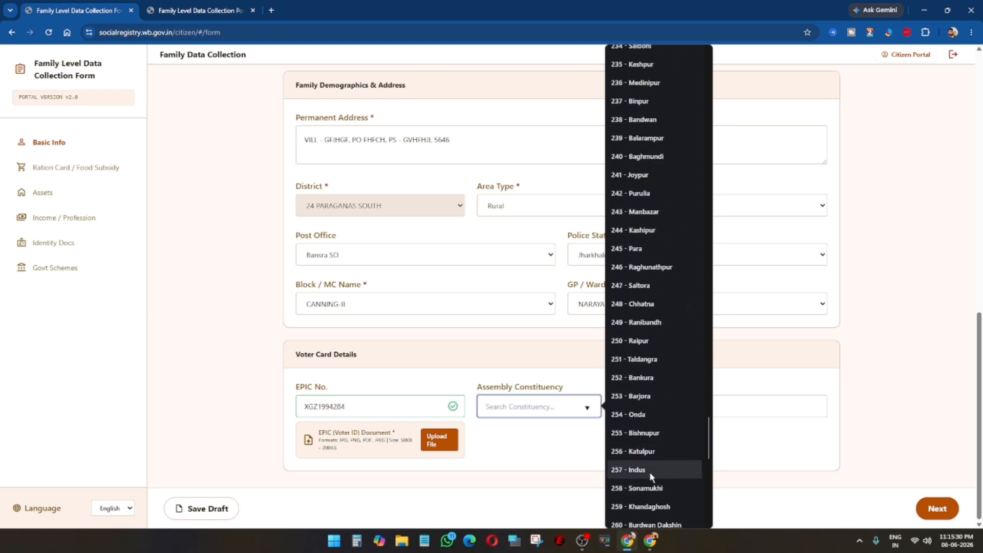
{"action": "scroll", "coordinate": [646, 354], "scroll_direction": "up", "scroll_amount": 18}
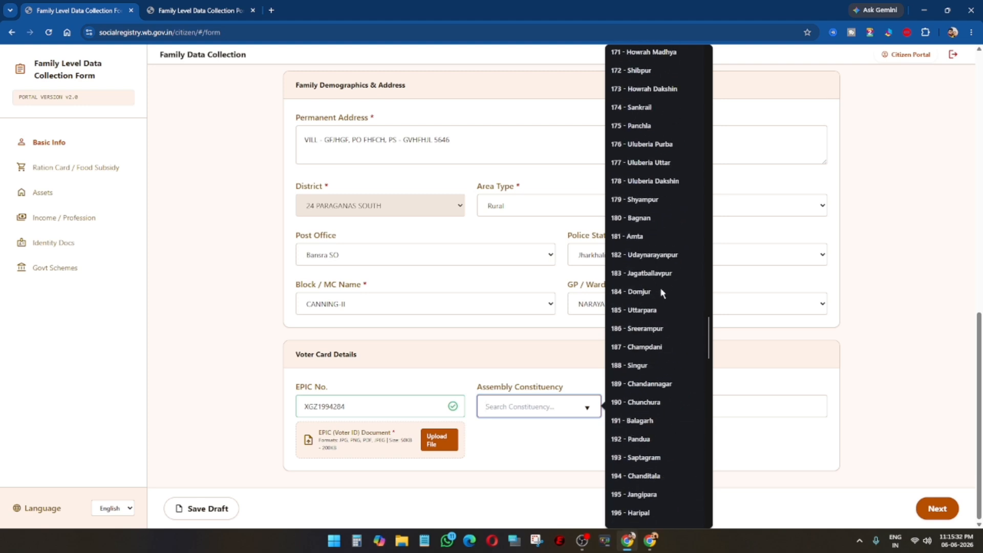
{"action": "scroll", "coordinate": [661, 293], "scroll_direction": "up", "scroll_amount": 1}
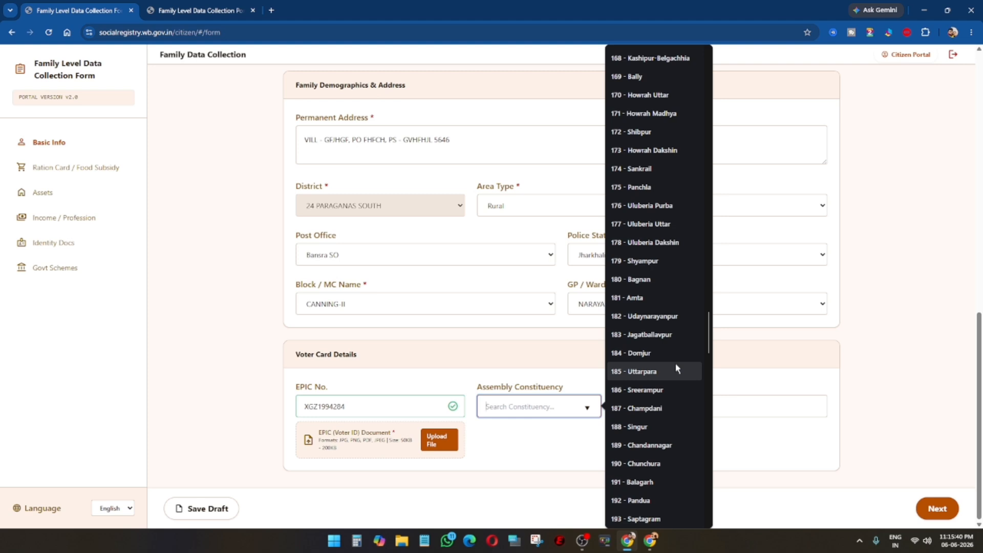
{"action": "scroll", "coordinate": [666, 302], "scroll_direction": "down", "scroll_amount": 2}
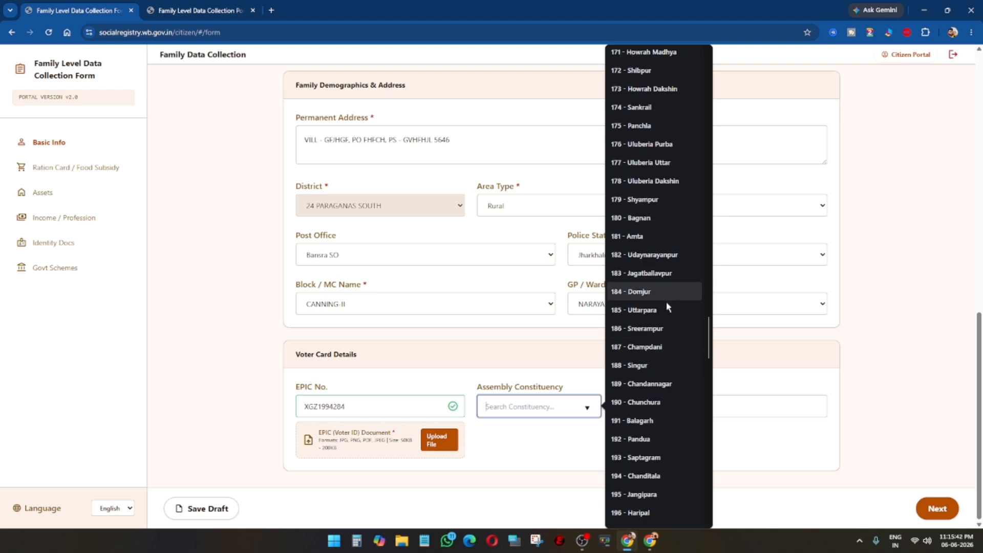
{"action": "scroll", "coordinate": [656, 362], "scroll_direction": "up", "scroll_amount": 4}
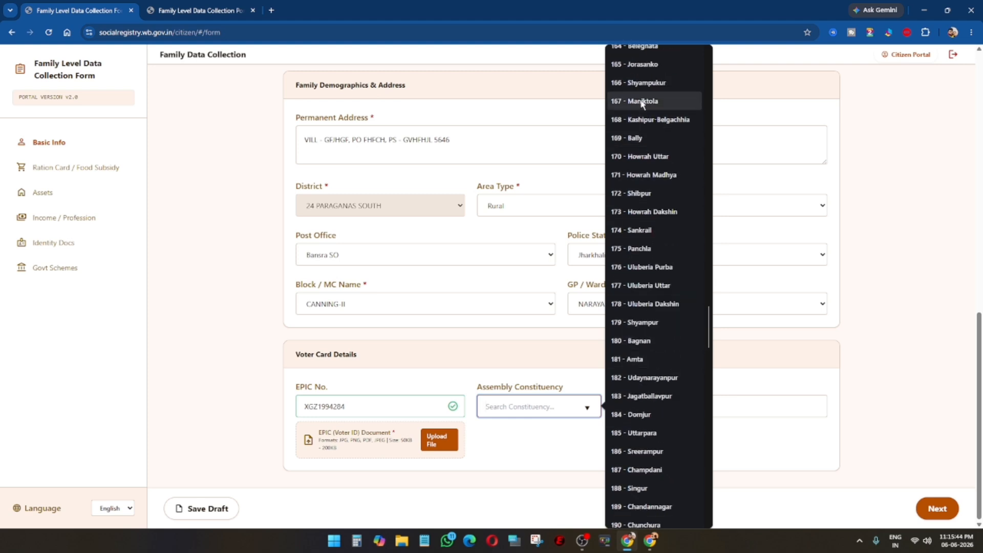
{"action": "scroll", "coordinate": [649, 223], "scroll_direction": "up", "scroll_amount": 10}
{"action": "scroll", "coordinate": [654, 232], "scroll_direction": "up", "scroll_amount": 10}
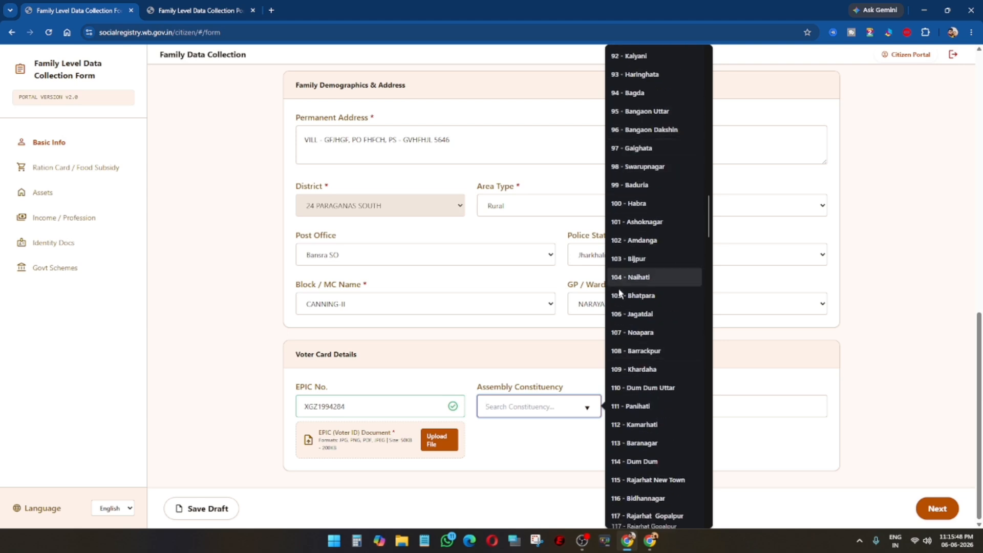
{"action": "scroll", "coordinate": [630, 461], "scroll_direction": "down", "scroll_amount": 2}
{"action": "scroll", "coordinate": [640, 486], "scroll_direction": "down", "scroll_amount": 6}
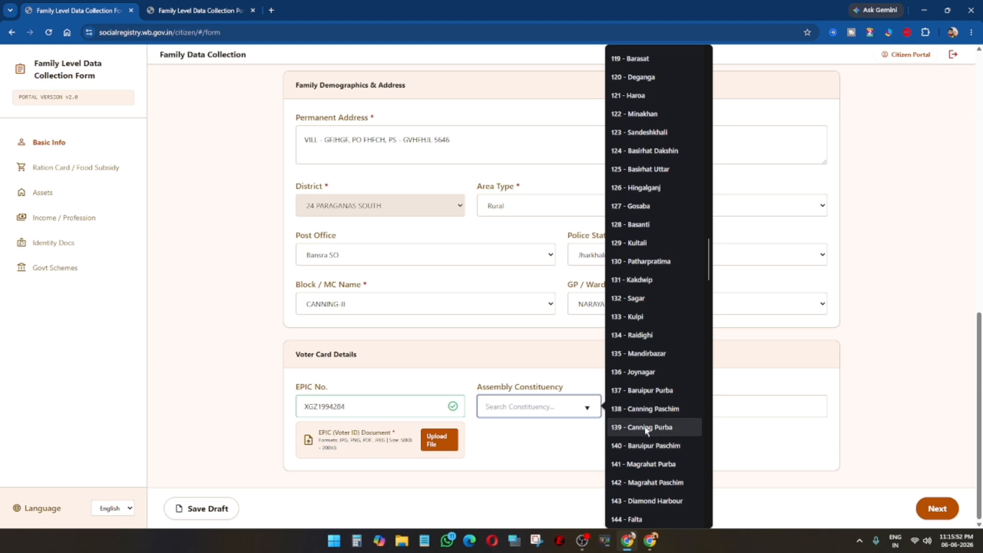
{"action": "left_click", "coordinate": [658, 408]}
{"action": "left_click", "coordinate": [643, 440]}
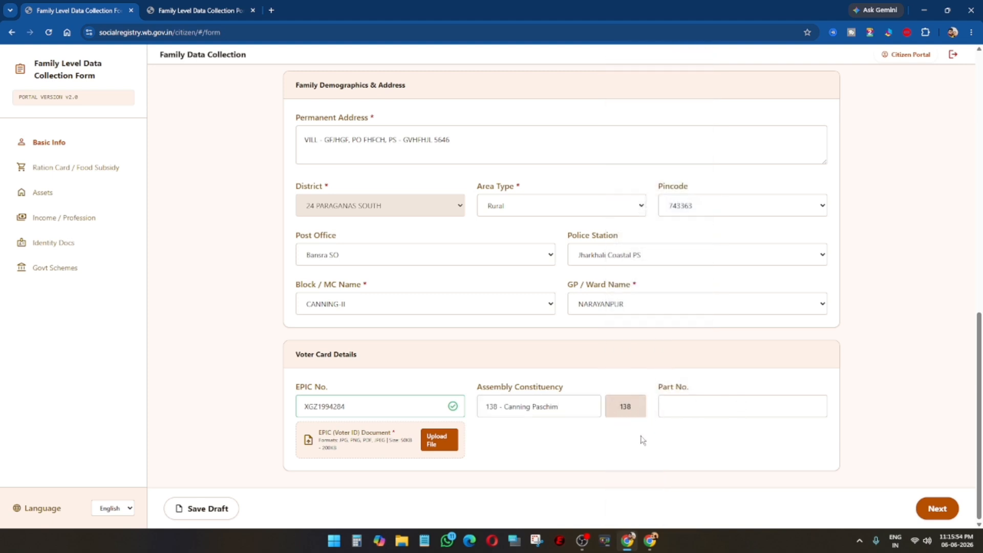
{"action": "left_click", "coordinate": [708, 406]}
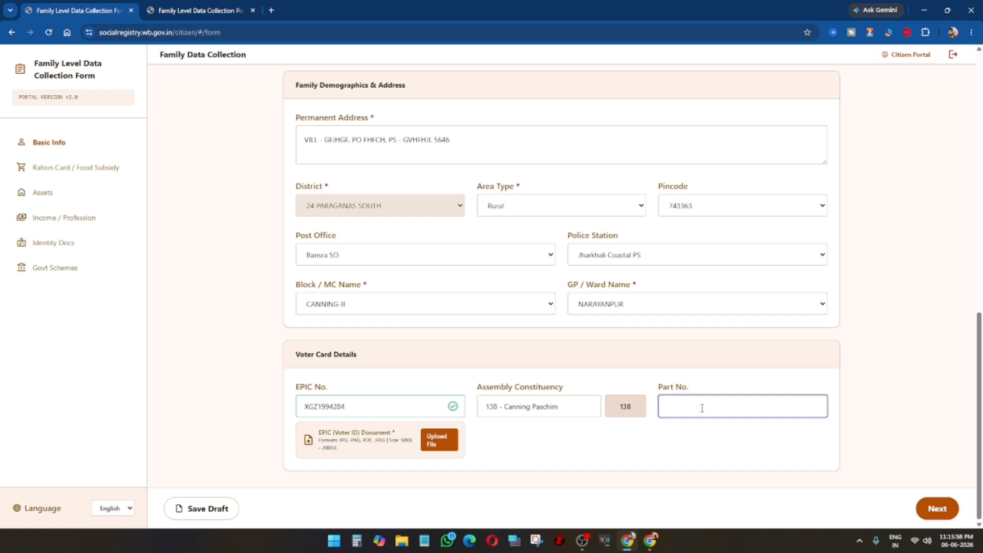
{"action": "left_click", "coordinate": [686, 440]}
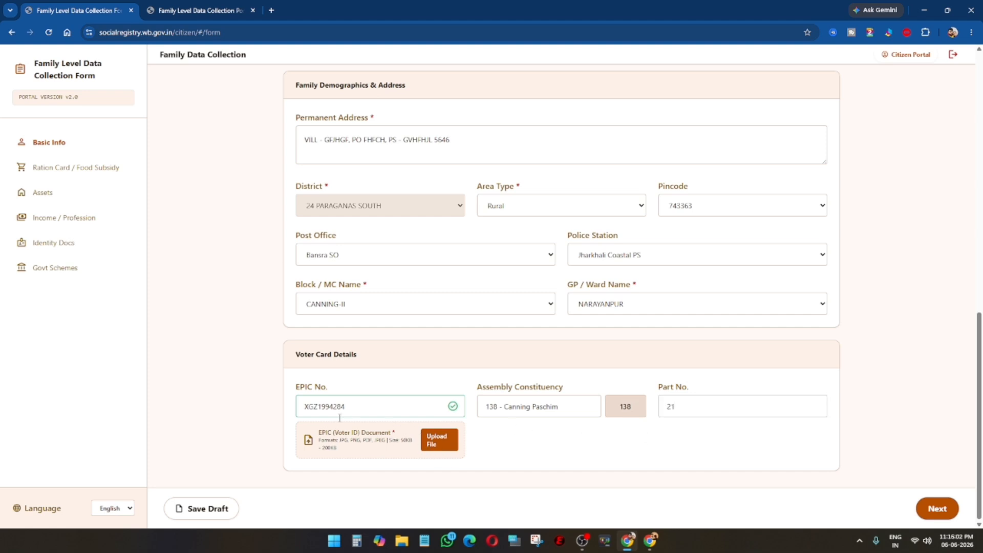
Step: Try the fifth screenshot as voter ID (rejected as too large), then continue to see validation failures
{"action": "left_click", "coordinate": [451, 446]}
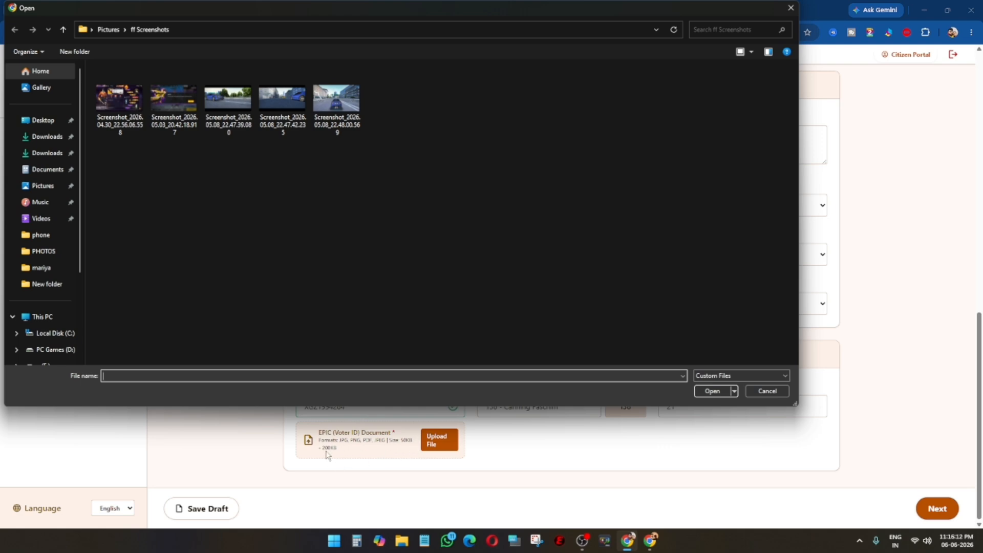
{"action": "double_click", "coordinate": [333, 98]}
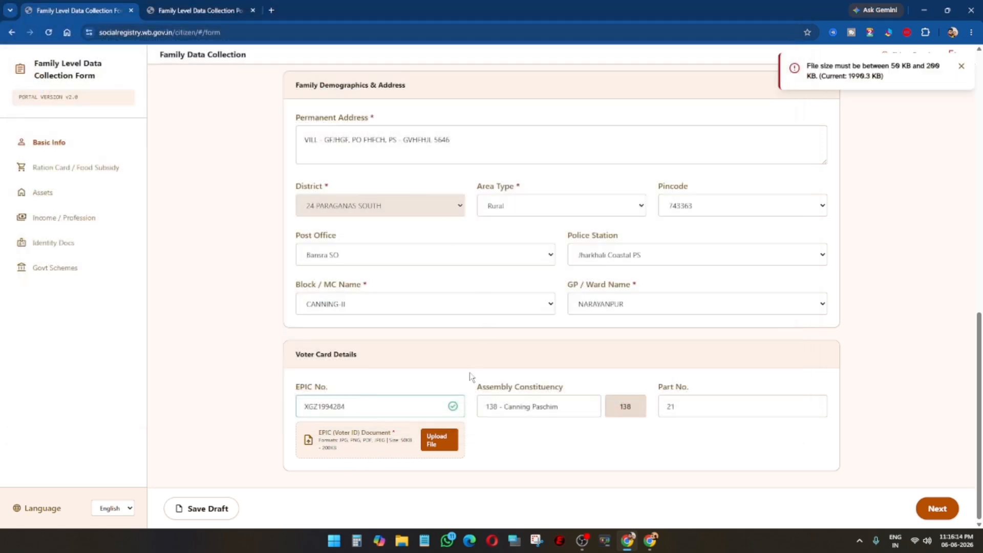
{"action": "left_click", "coordinate": [446, 446]}
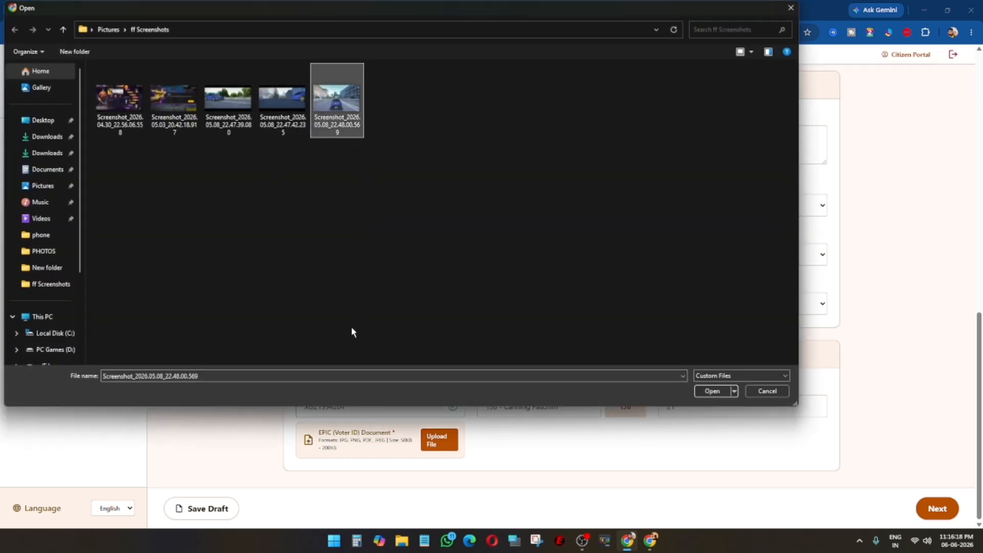
{"action": "left_click", "coordinate": [791, 8]}
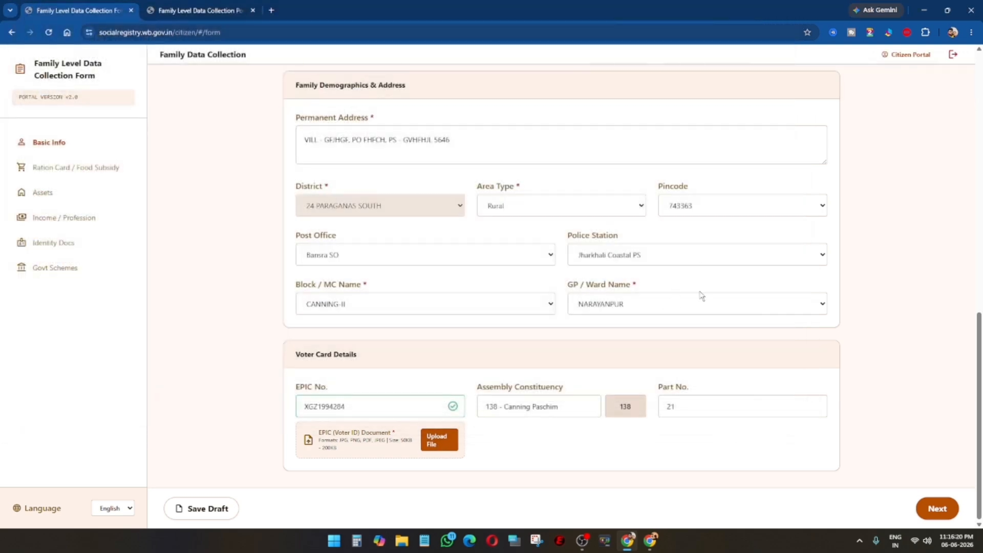
{"action": "left_click", "coordinate": [932, 510]}
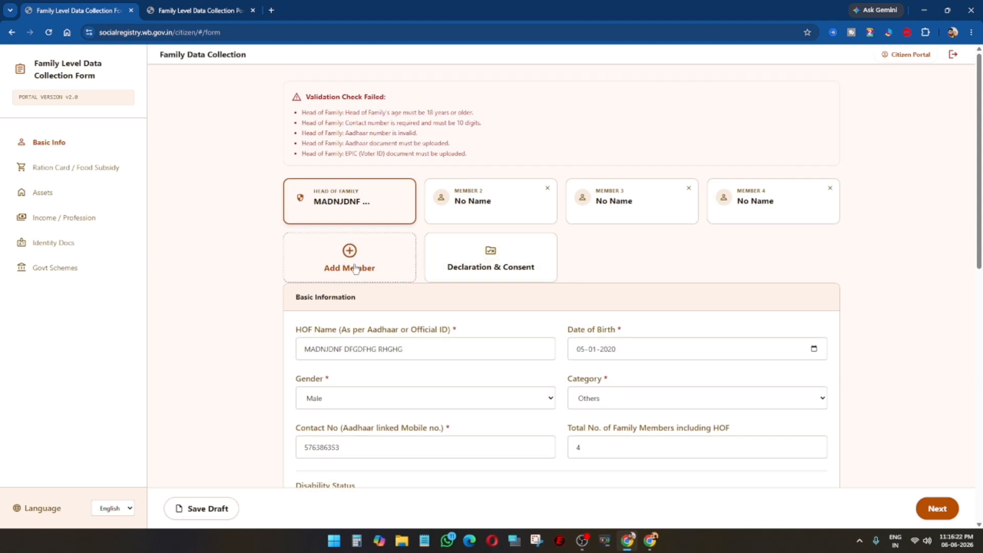
{"action": "double_click", "coordinate": [577, 447]}
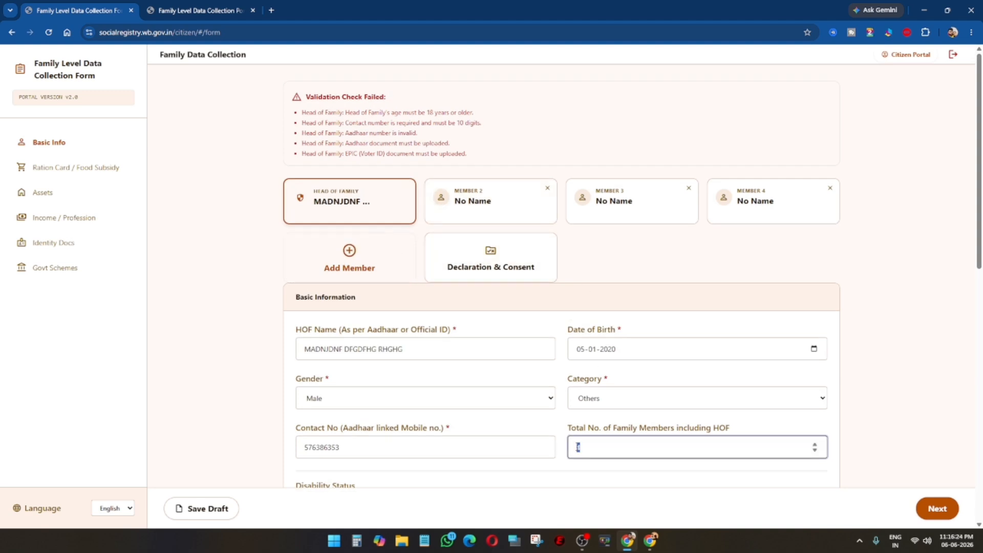
{"action": "left_click", "coordinate": [327, 205]}
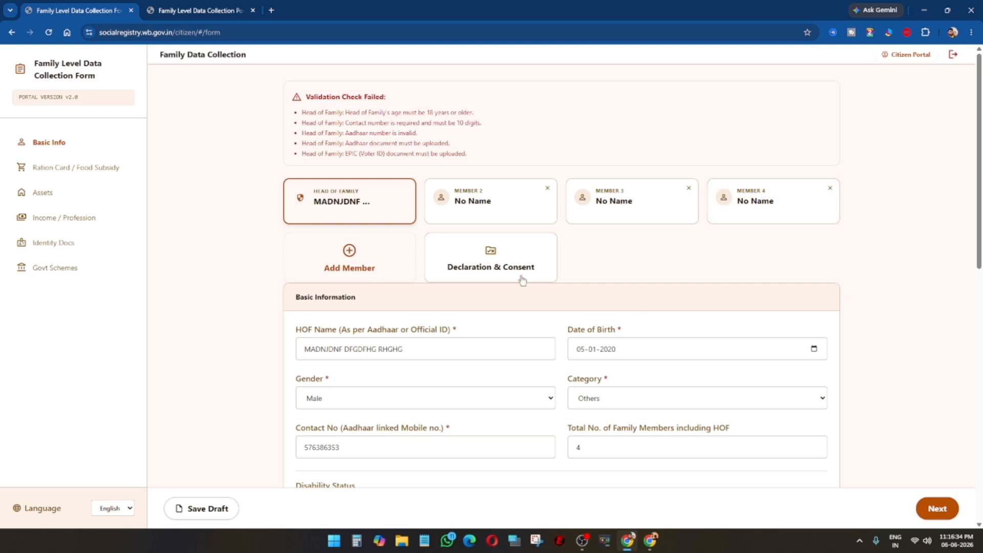
{"action": "scroll", "coordinate": [613, 229], "scroll_direction": "down", "scroll_amount": 7}
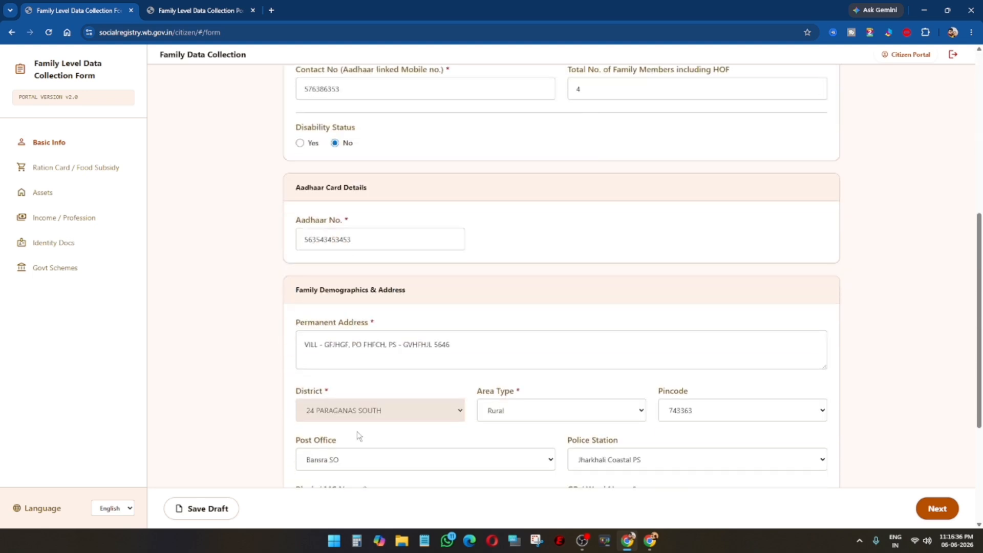
{"action": "left_click", "coordinate": [201, 517]}
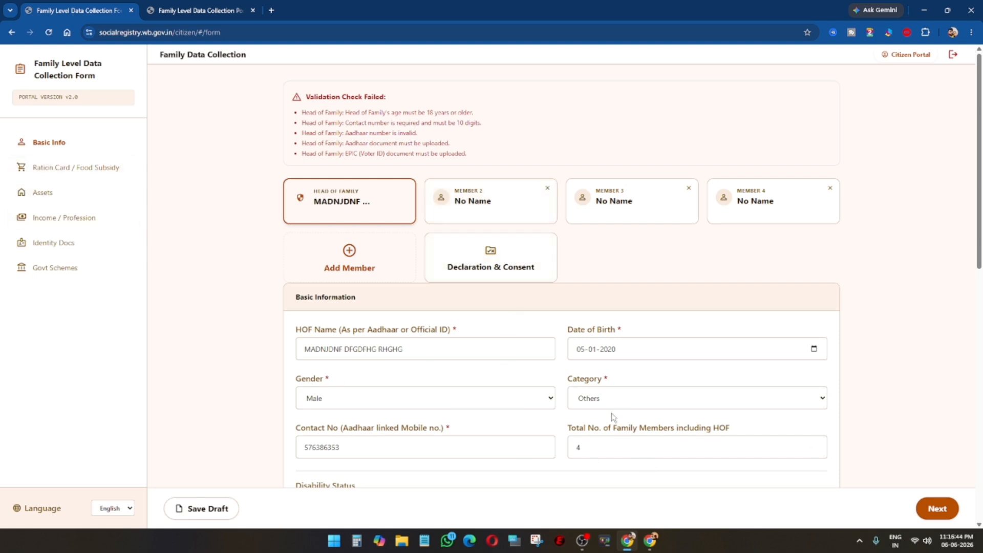
{"action": "mouse_move", "coordinate": [639, 536]}
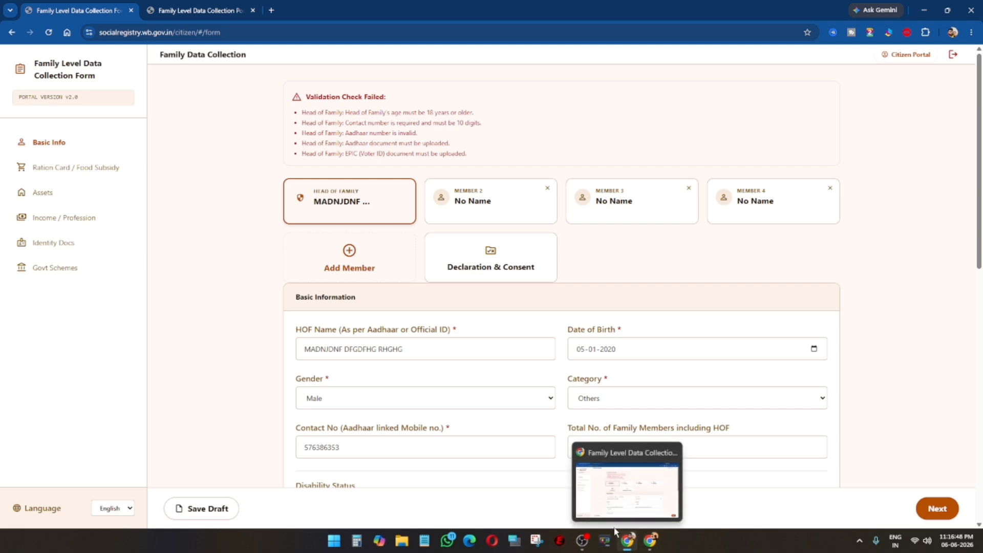
{"action": "left_click", "coordinate": [584, 547]}
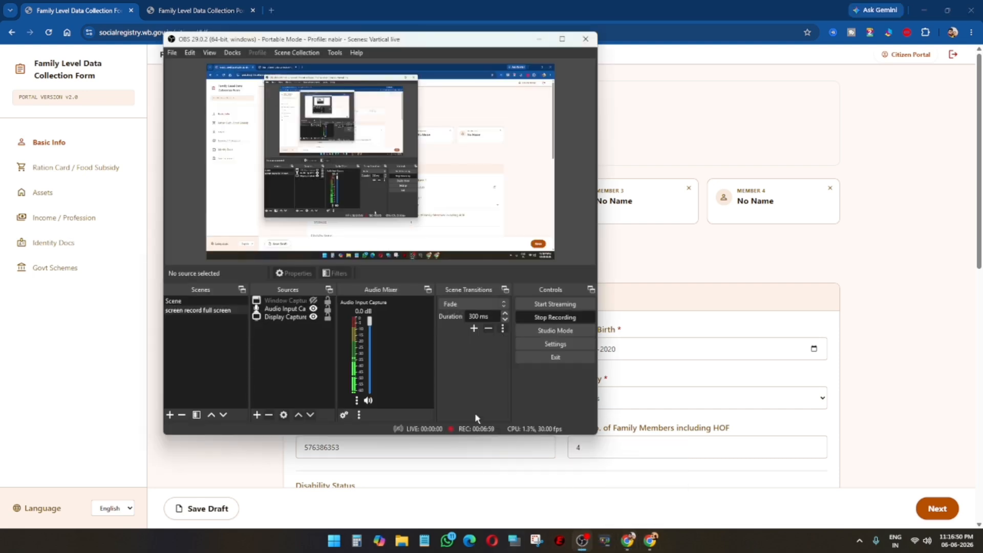